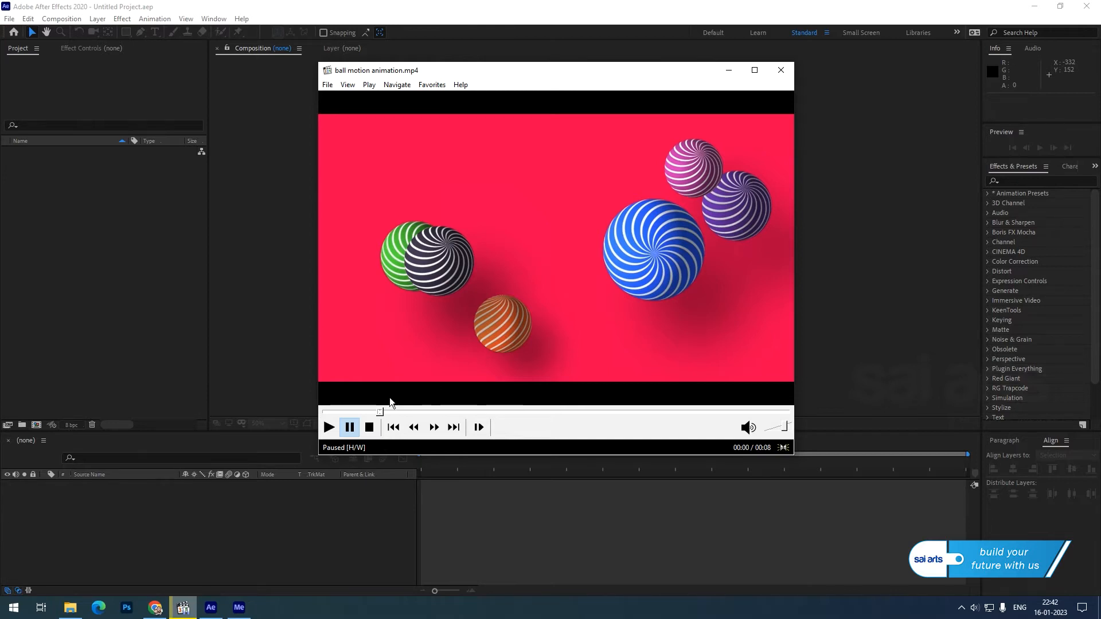
Play the reference video ball motion animation.mp4 to review the striped-ball animation.
click(328, 428)
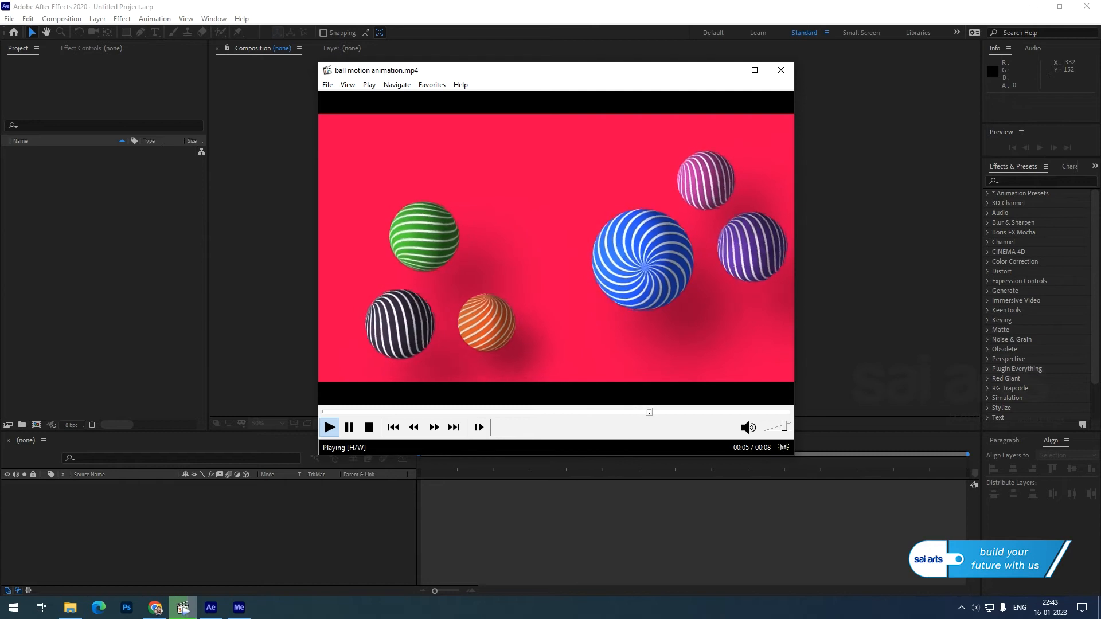
Switch to After Effects and create a 1920 x 1080 composition named Comp 1 at 25 fps, 15 seconds long.
click(520, 13)
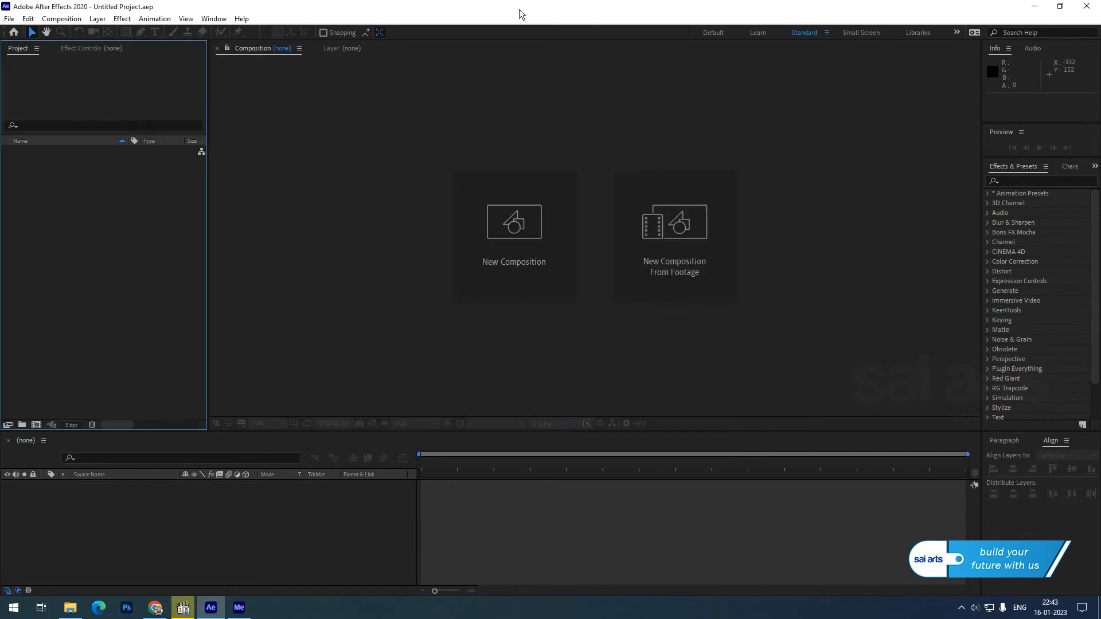
click(507, 223)
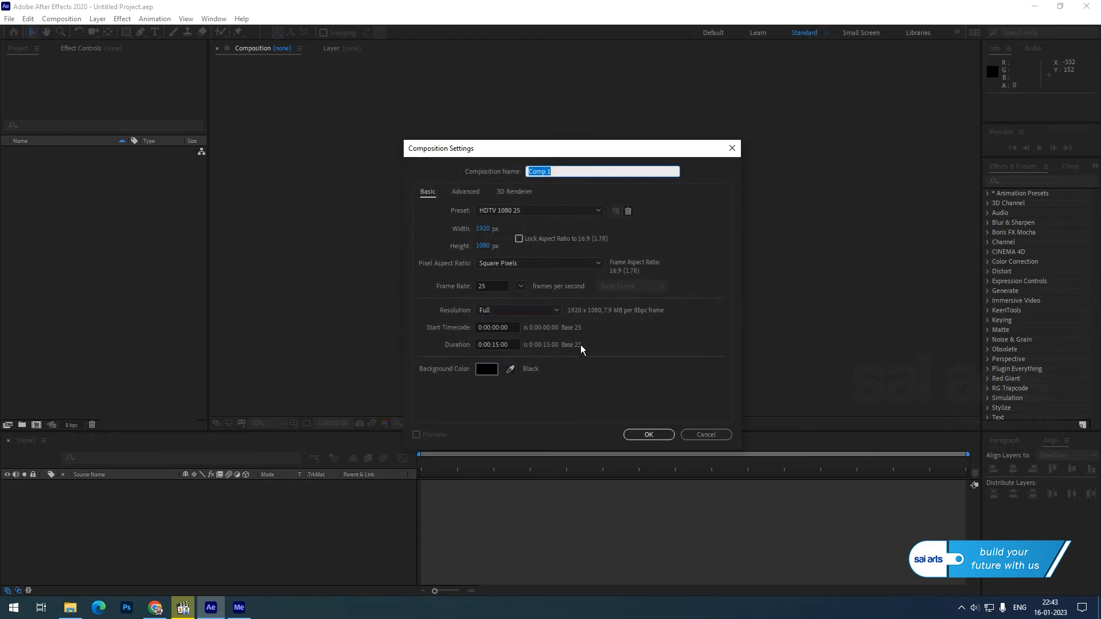
click(645, 434)
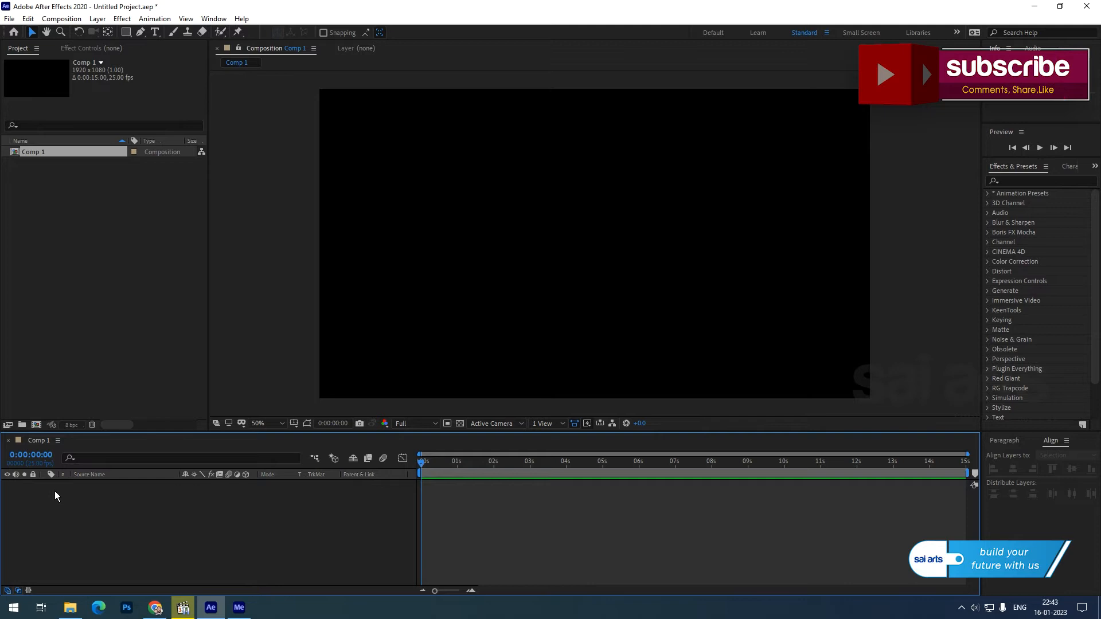
Add a 1920 x 1080 solid layer in a magenta-red color to Comp 1.
right_click(83, 491)
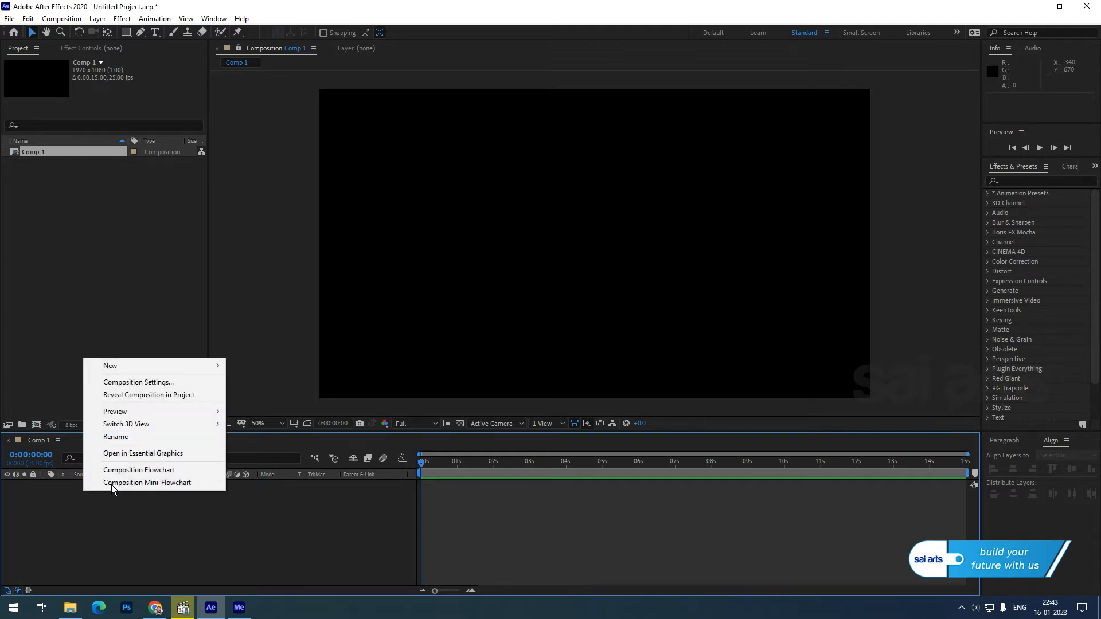
mouse_move(195, 367)
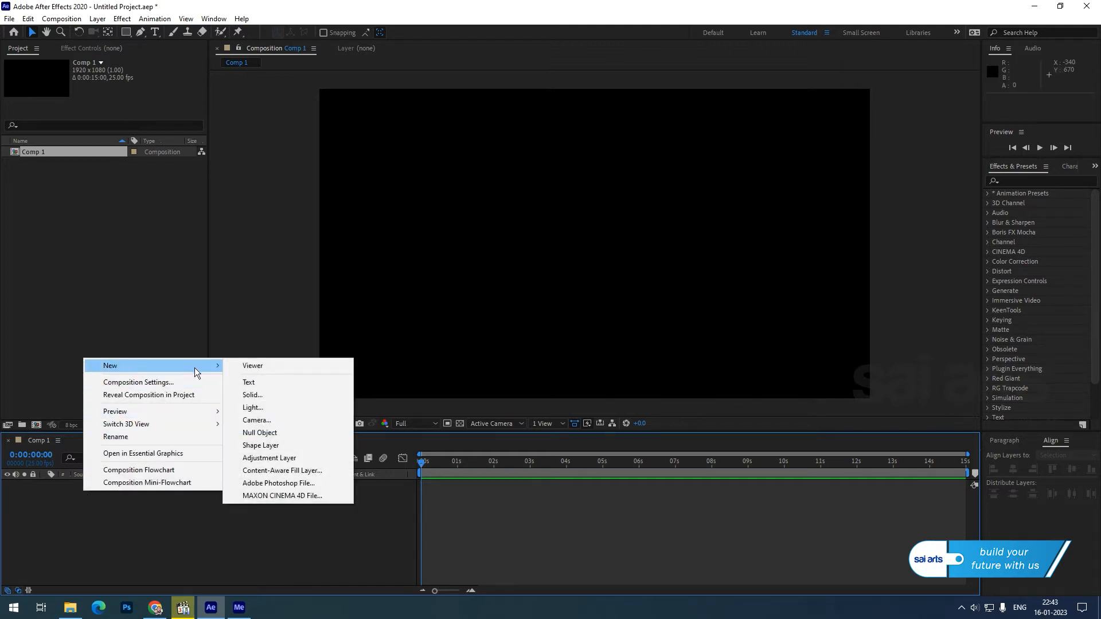
click(274, 396)
click(376, 307)
click(197, 234)
drag(202, 234, 211, 231)
click(311, 206)
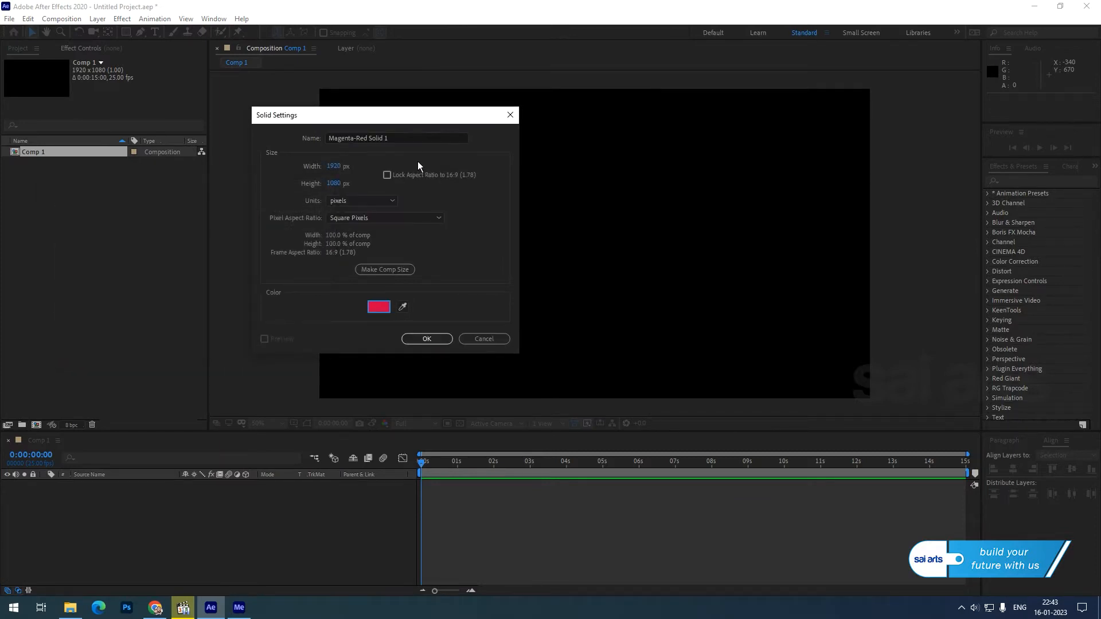
click(414, 140)
click(424, 339)
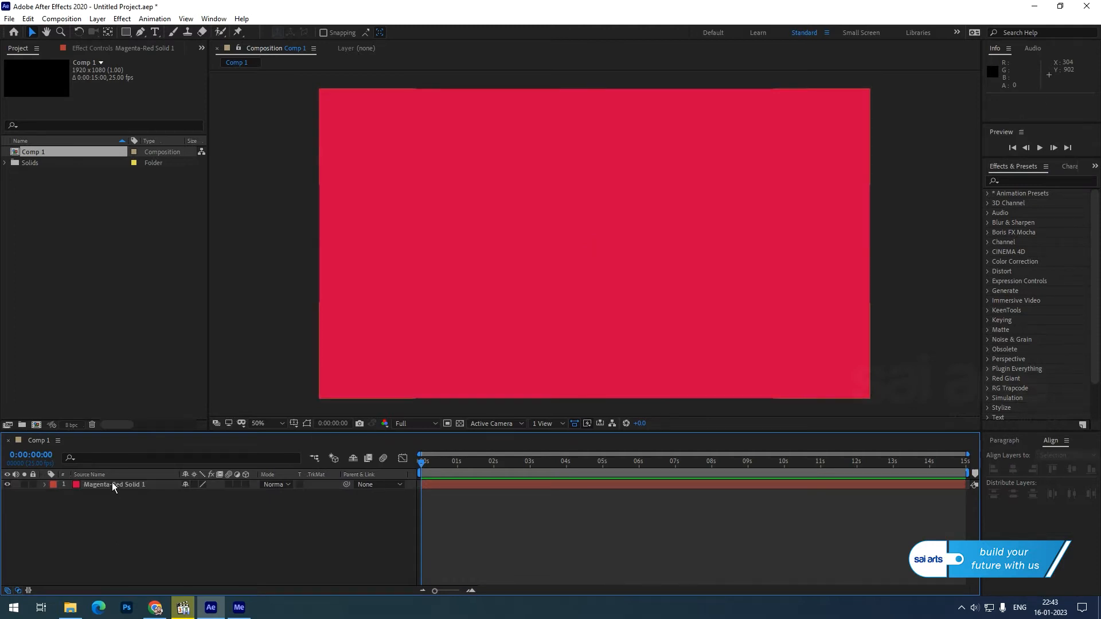
Duplicate the magenta-red solid layer.
click(112, 484)
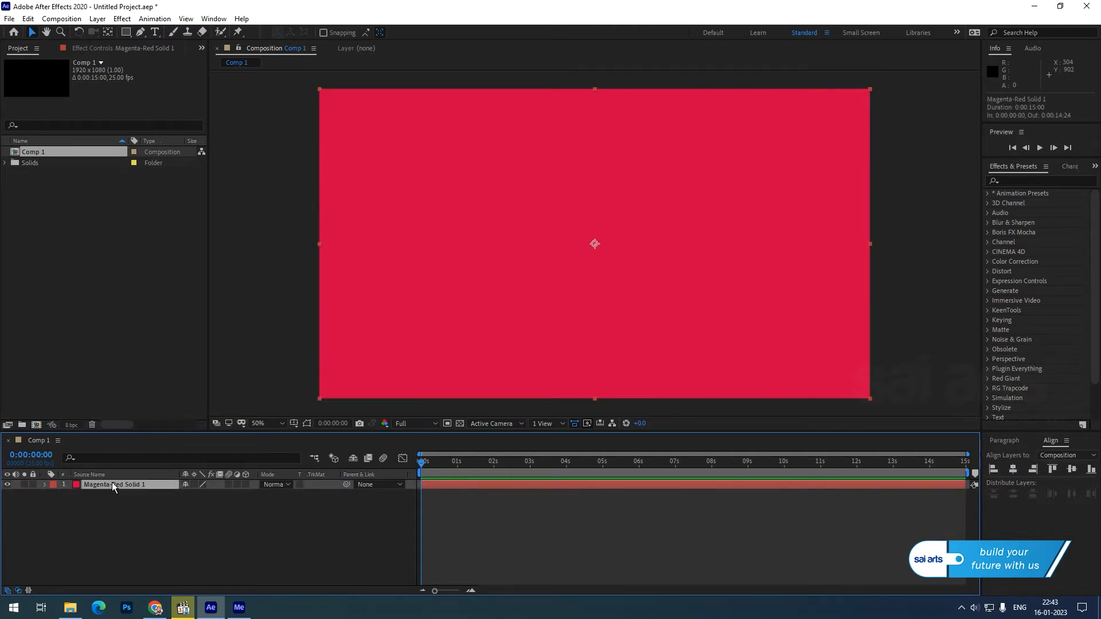
click(28, 18)
click(60, 167)
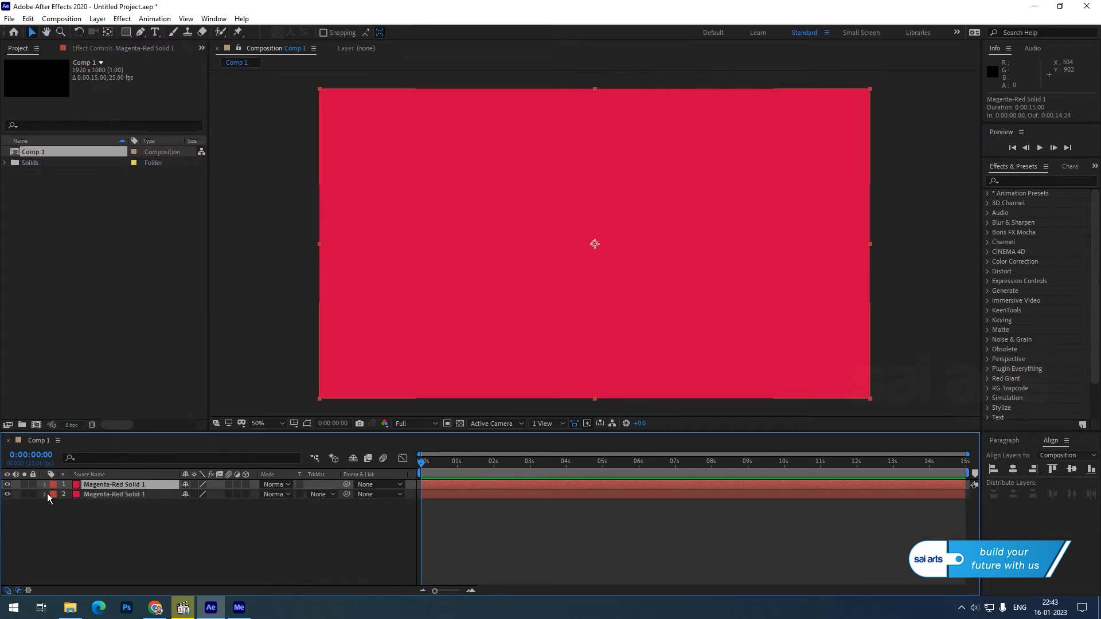
Apply the Fill effect to the upper solid layer and set its color to white, FFFFFF.
right_click(95, 484)
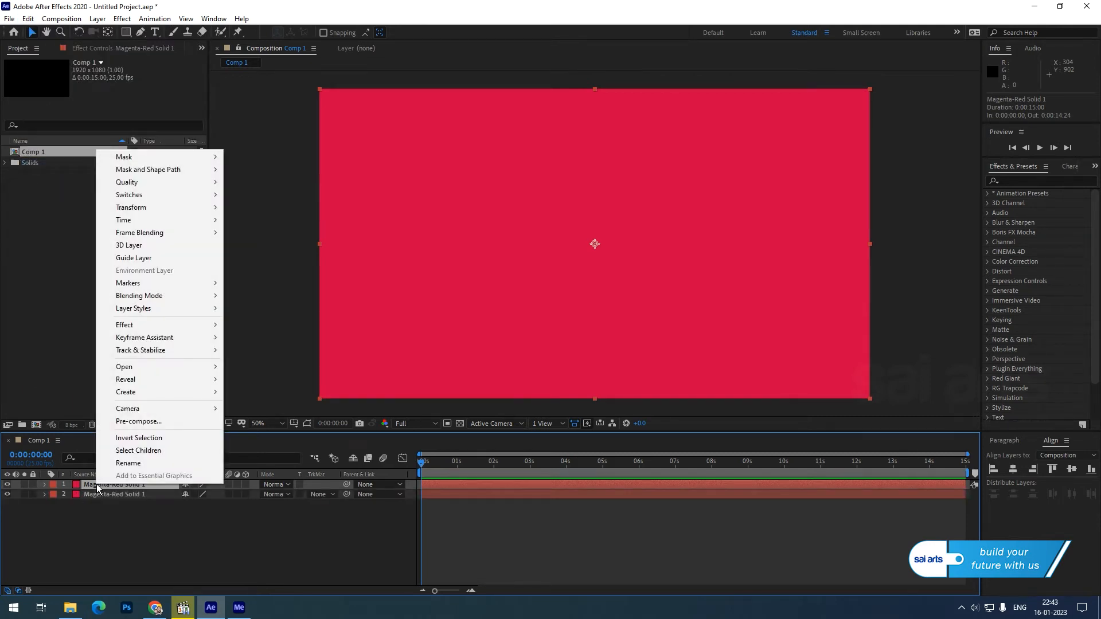
mouse_move(157, 325)
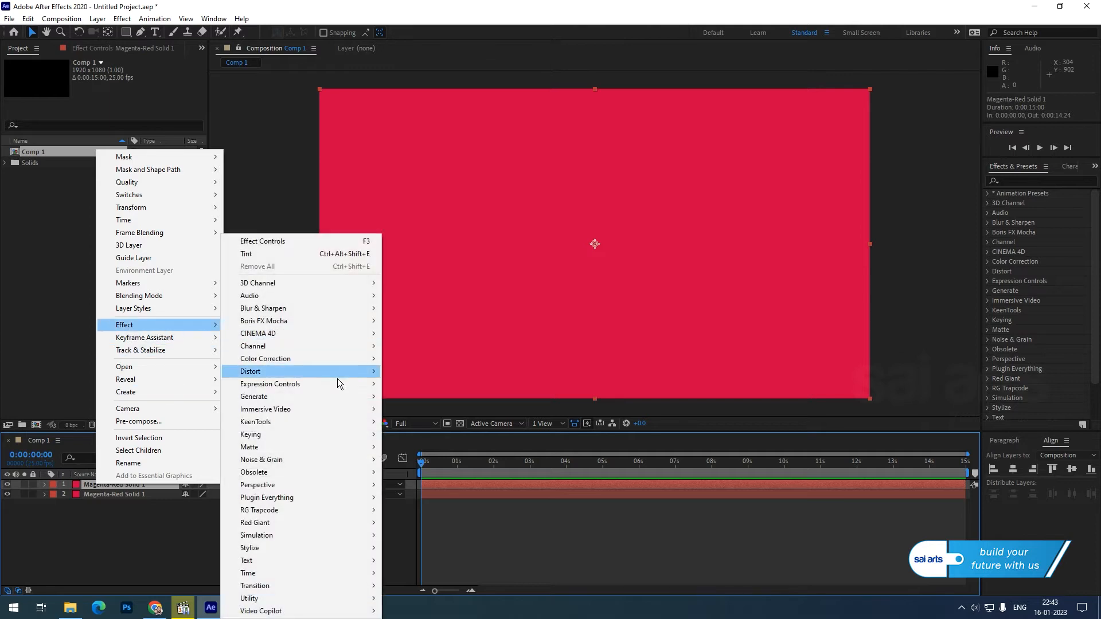
mouse_move(347, 396)
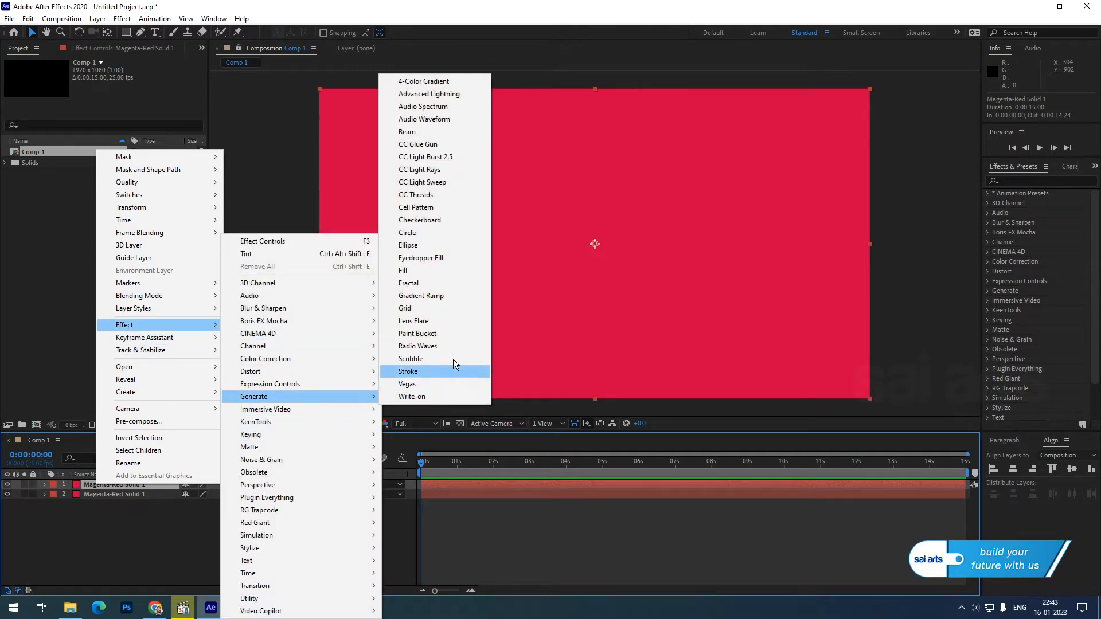
click(440, 271)
click(119, 101)
drag(74, 206, 23, 172)
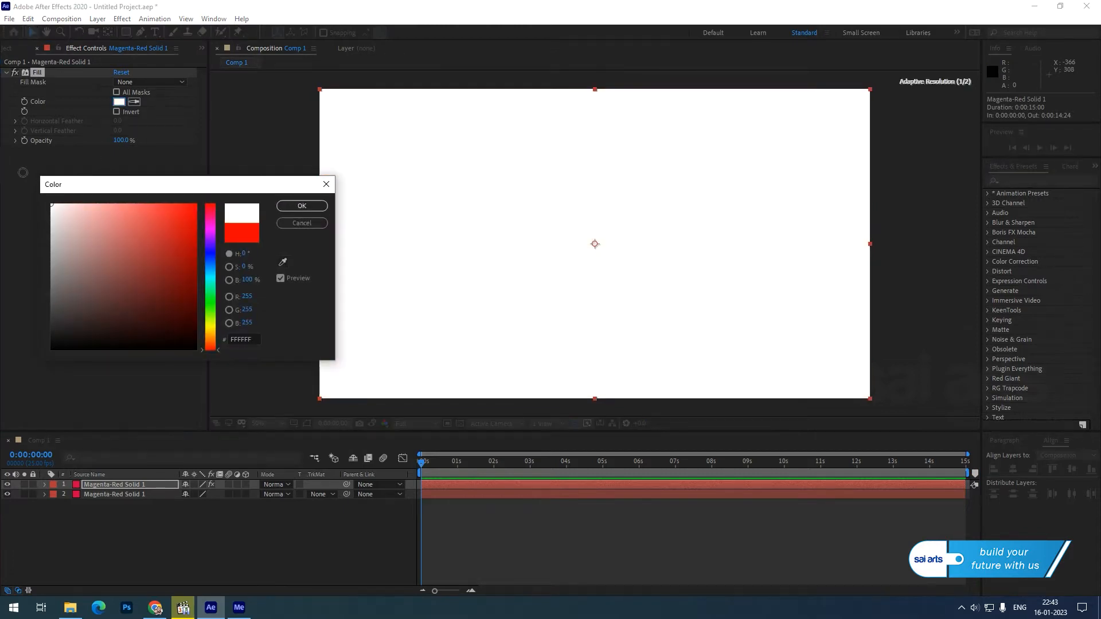
click(294, 206)
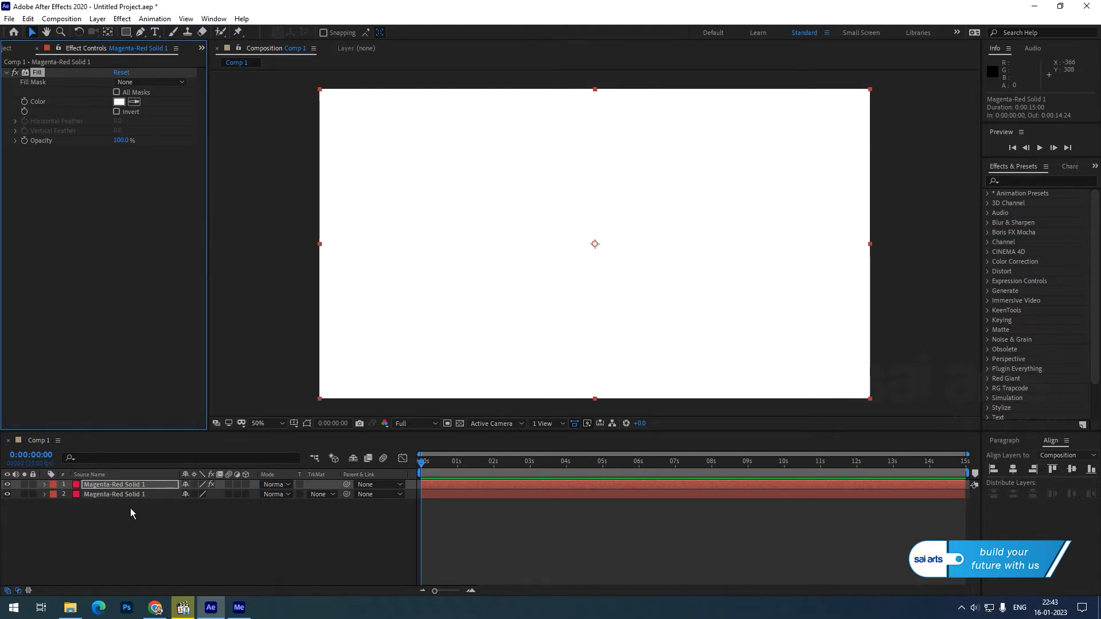
Apply the Venetian Blinds effect to the white solid with a transition completion of 50%.
click(97, 486)
right_click(97, 486)
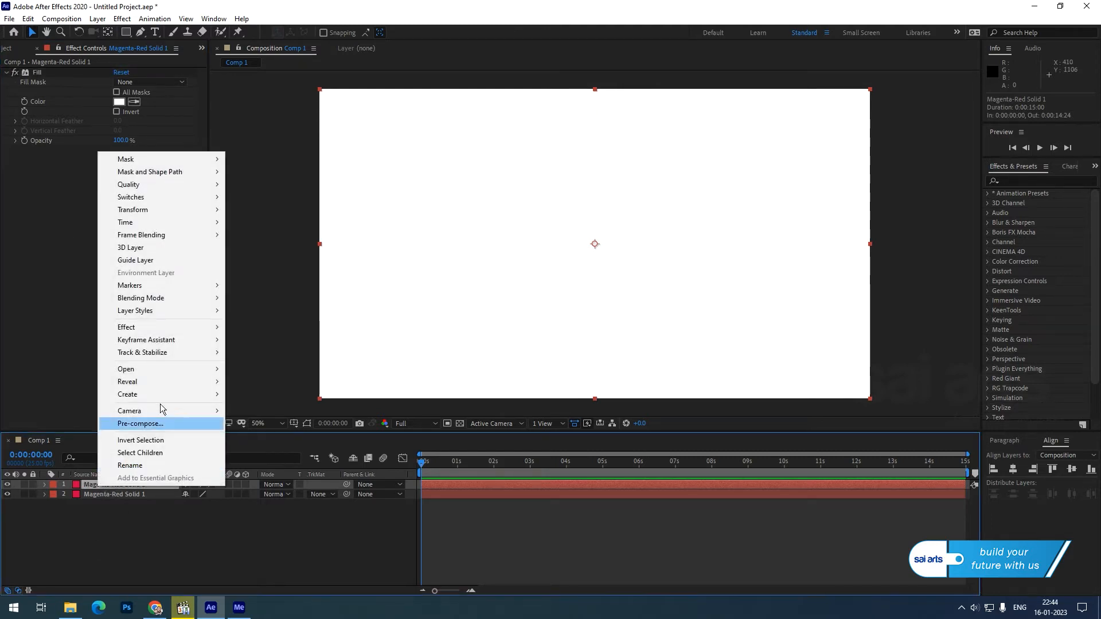
mouse_move(169, 328)
mouse_move(288, 587)
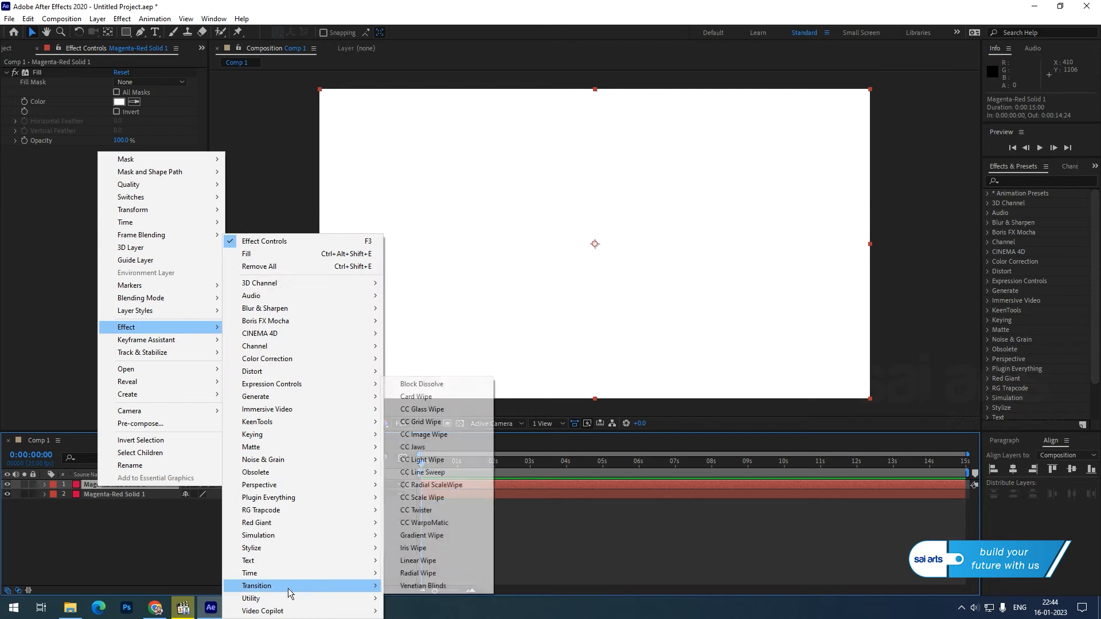
click(446, 587)
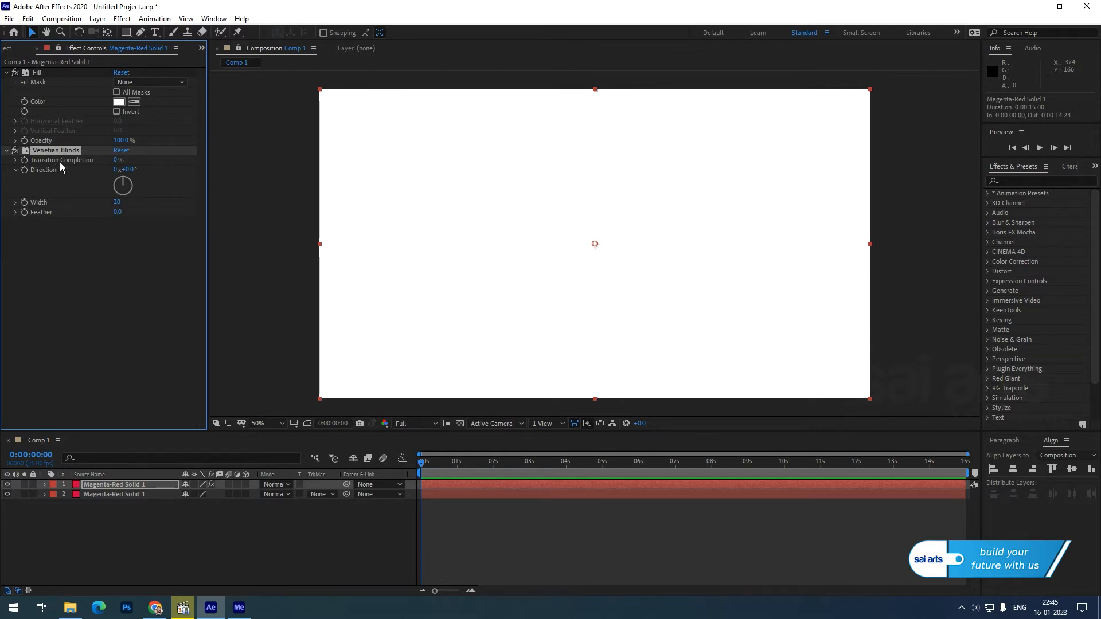
drag(113, 161, 146, 161)
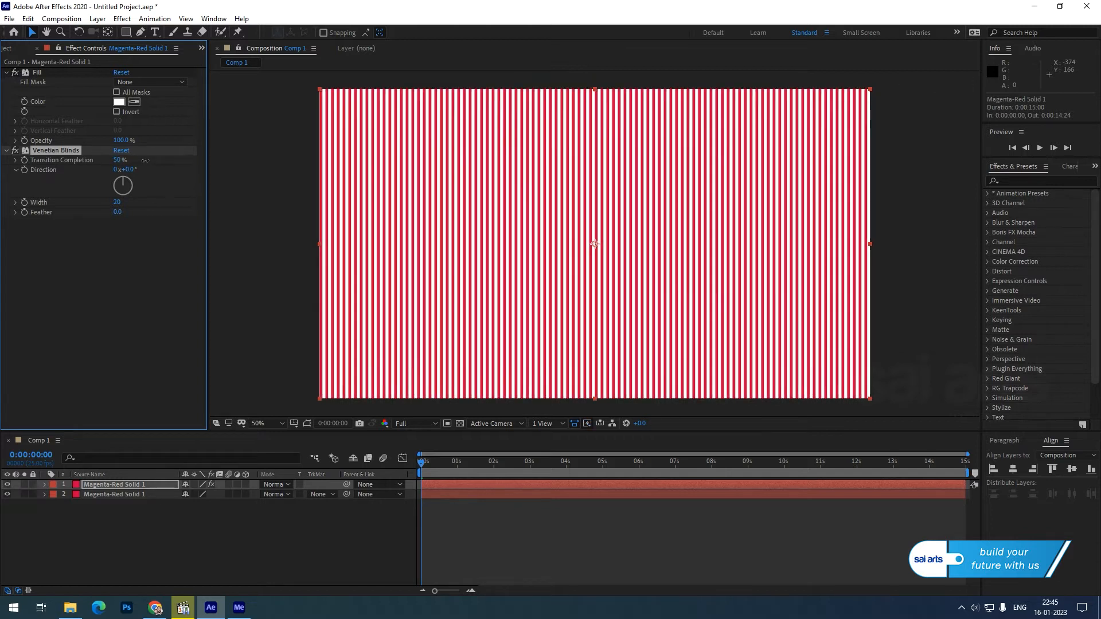
Set the Venetian Blinds width to 49 and the direction to 45°.
drag(119, 201, 136, 207)
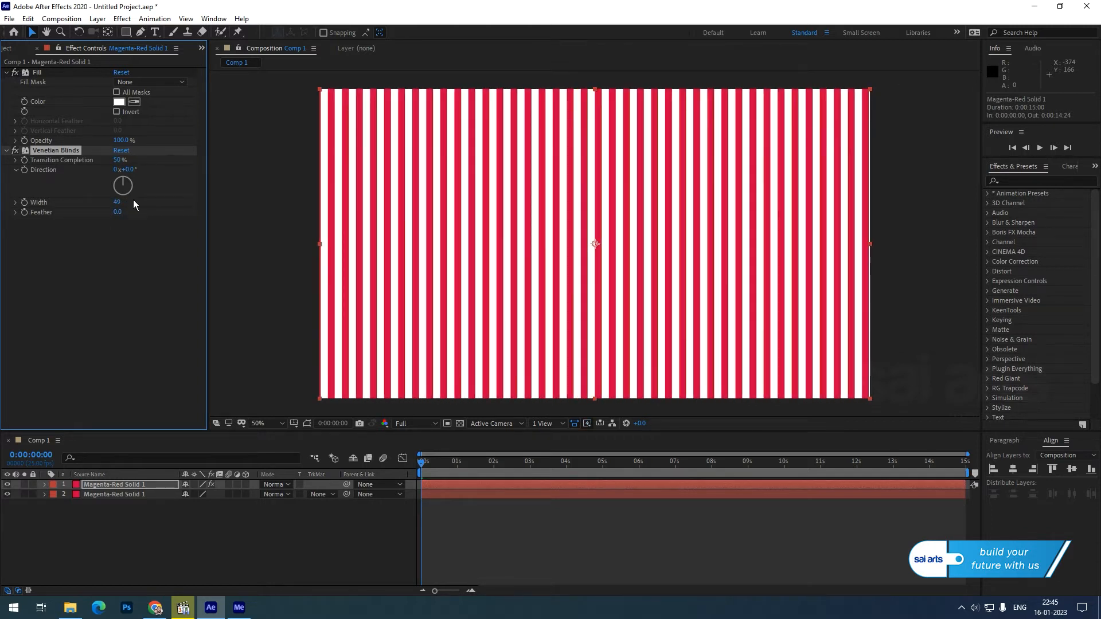
click(130, 170)
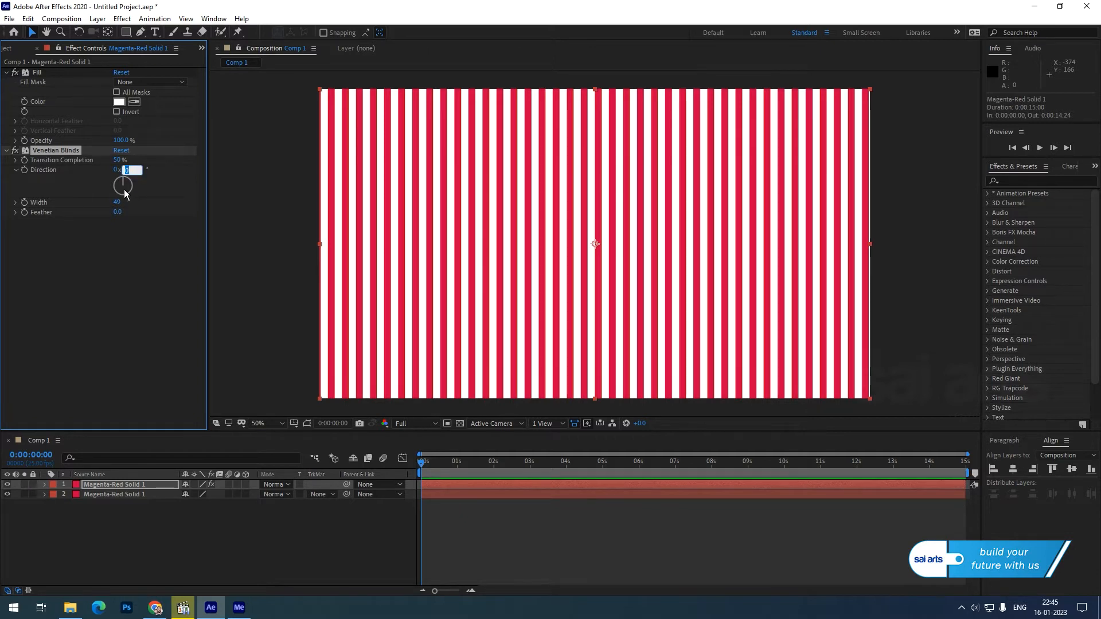
text(45)
key(Return)
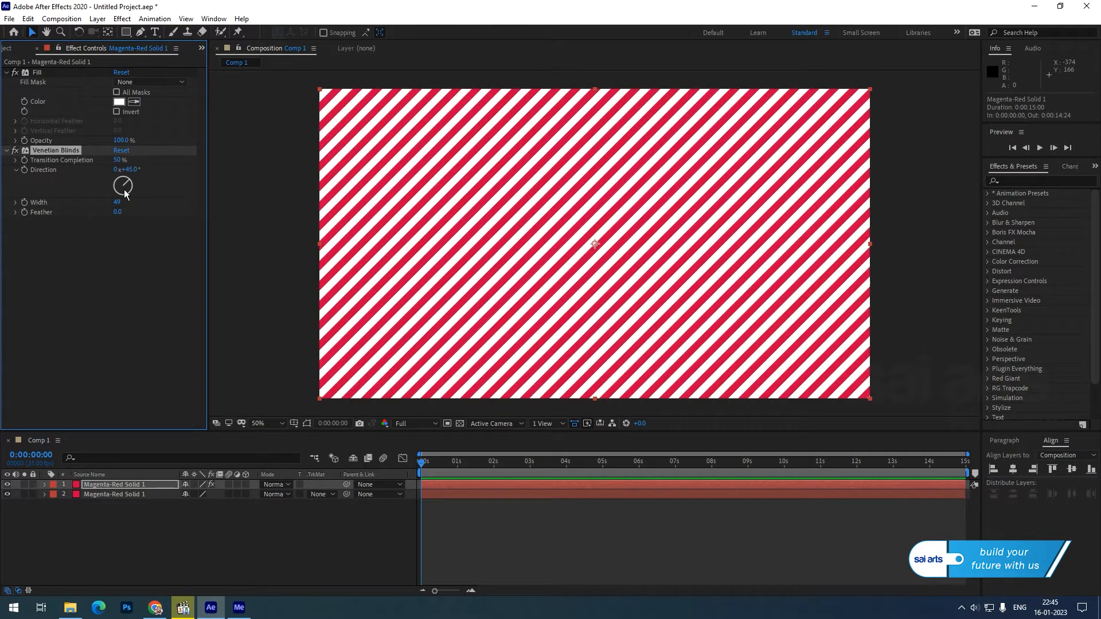
Thin and space out the stripes with a transition completion of 74% and a width of 80.
click(118, 160)
key(Return)
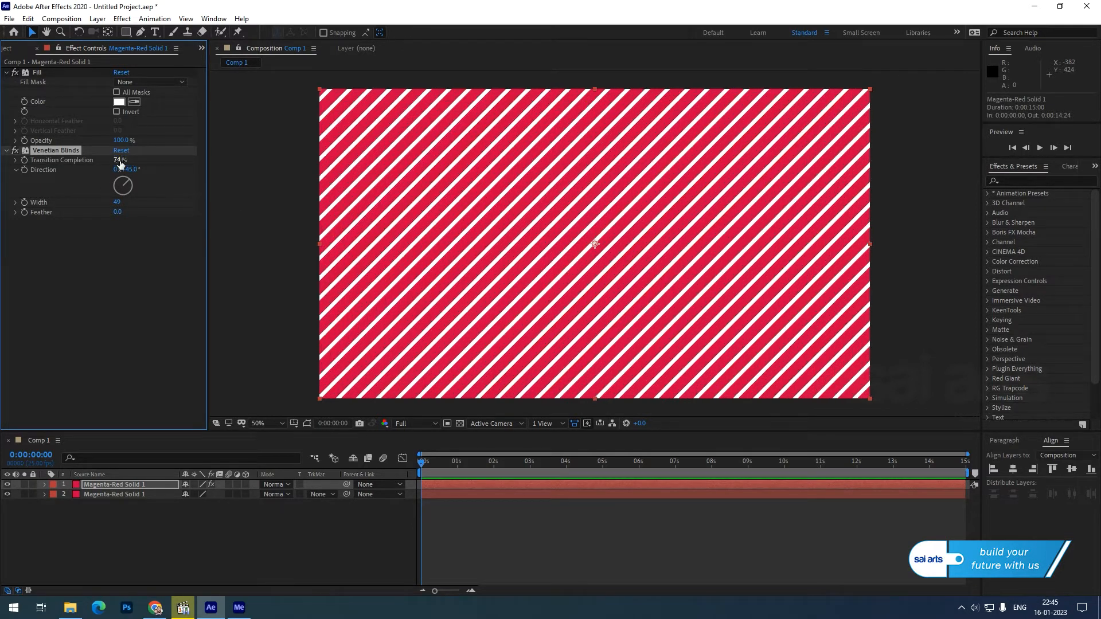
click(118, 203)
text(80)
key(Return)
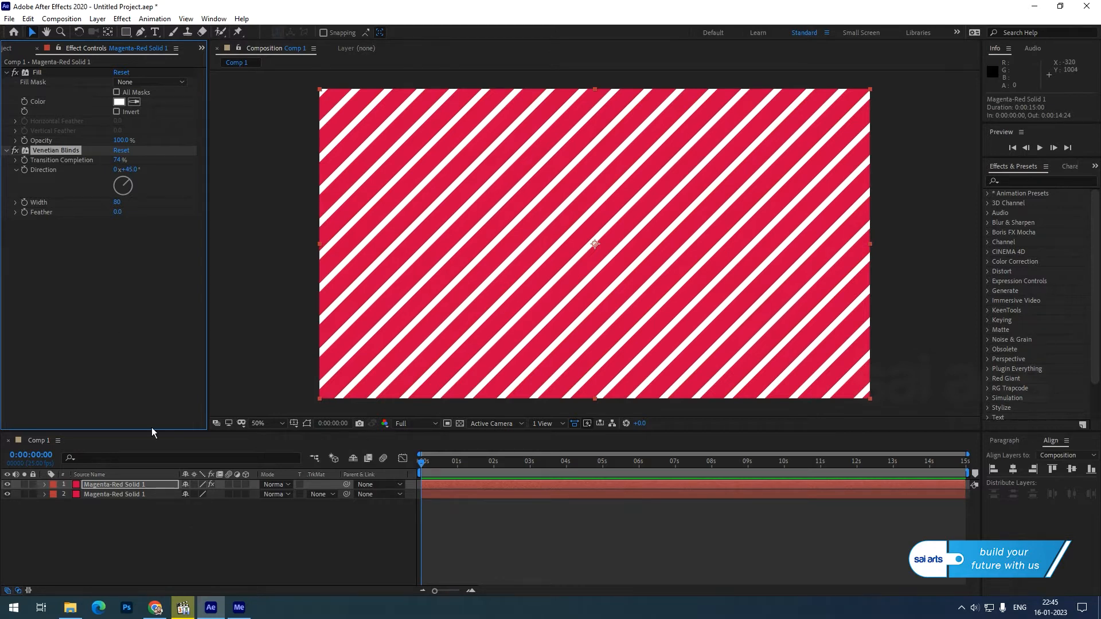
Pre-compose both solid layers into a new composition named ball.
click(106, 494)
shift+click(99, 483)
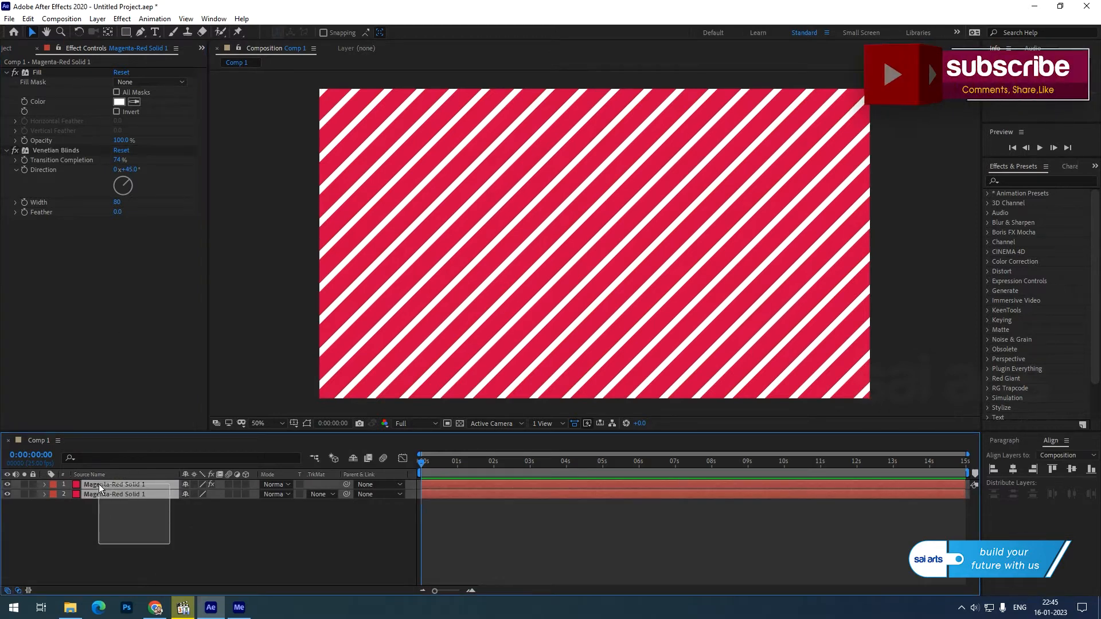
right_click(109, 484)
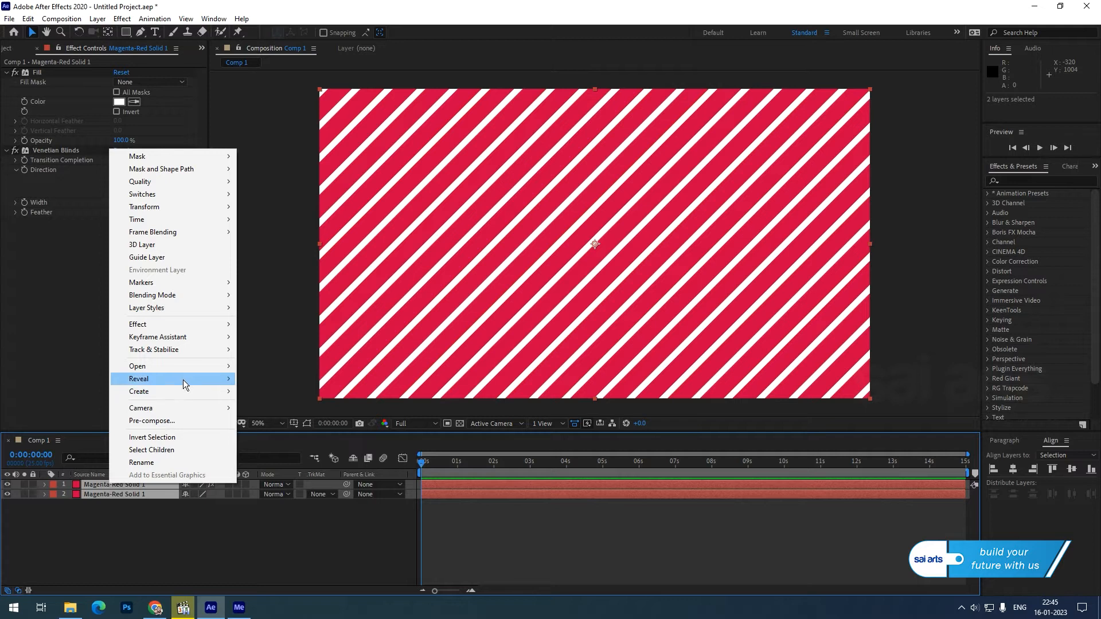
click(183, 422)
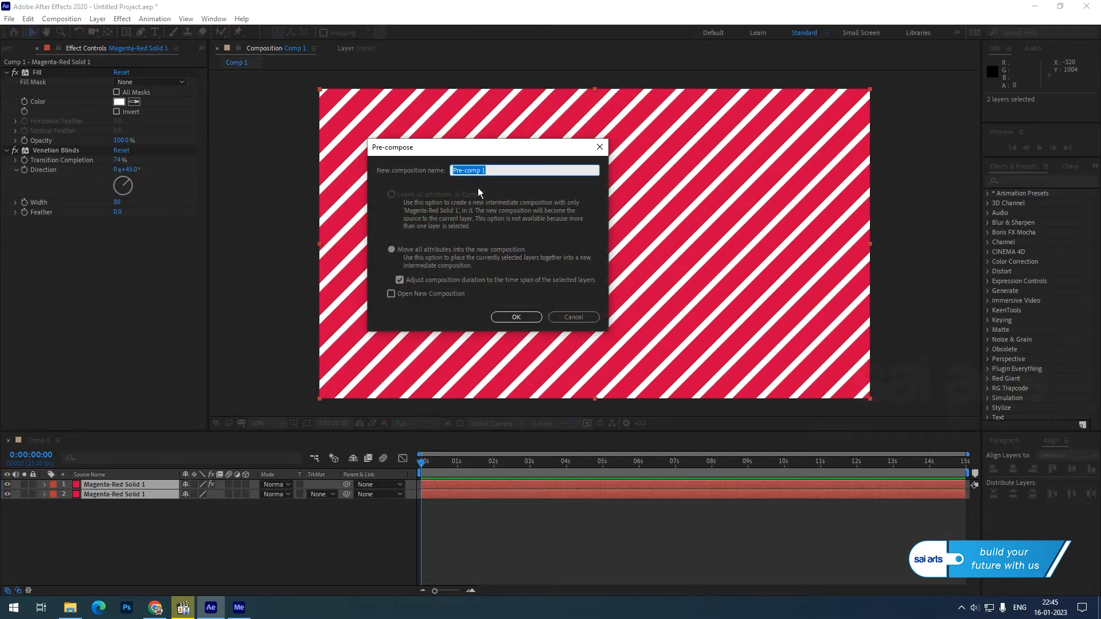
text(ball)
click(510, 318)
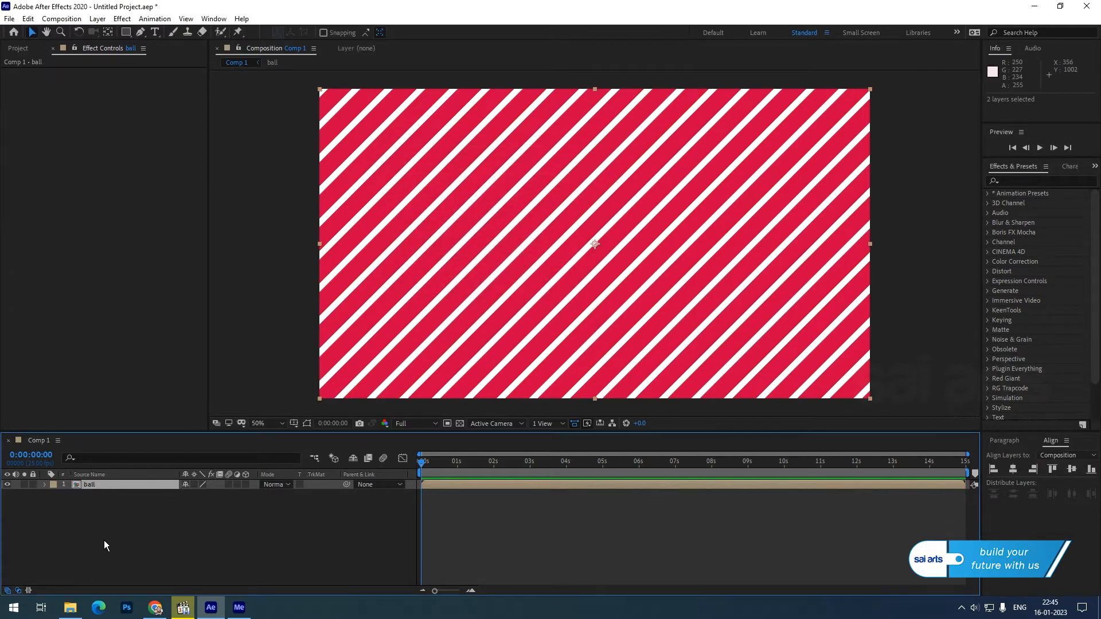
Apply the CC Sphere perspective effect to the ball layer.
right_click(91, 483)
mouse_move(163, 326)
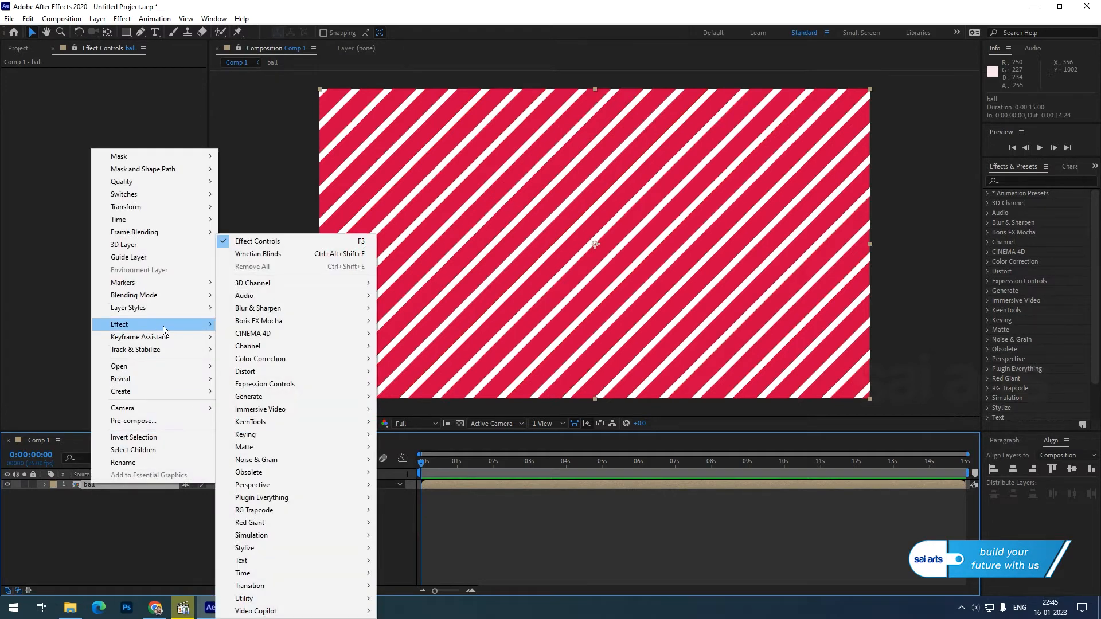
mouse_move(290, 483)
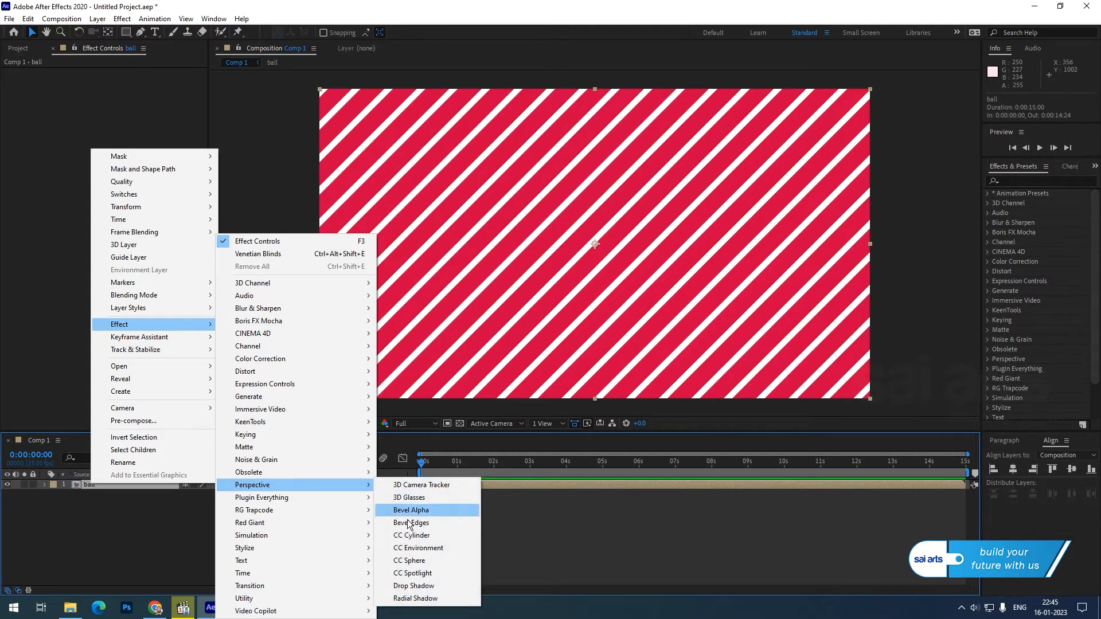
click(425, 562)
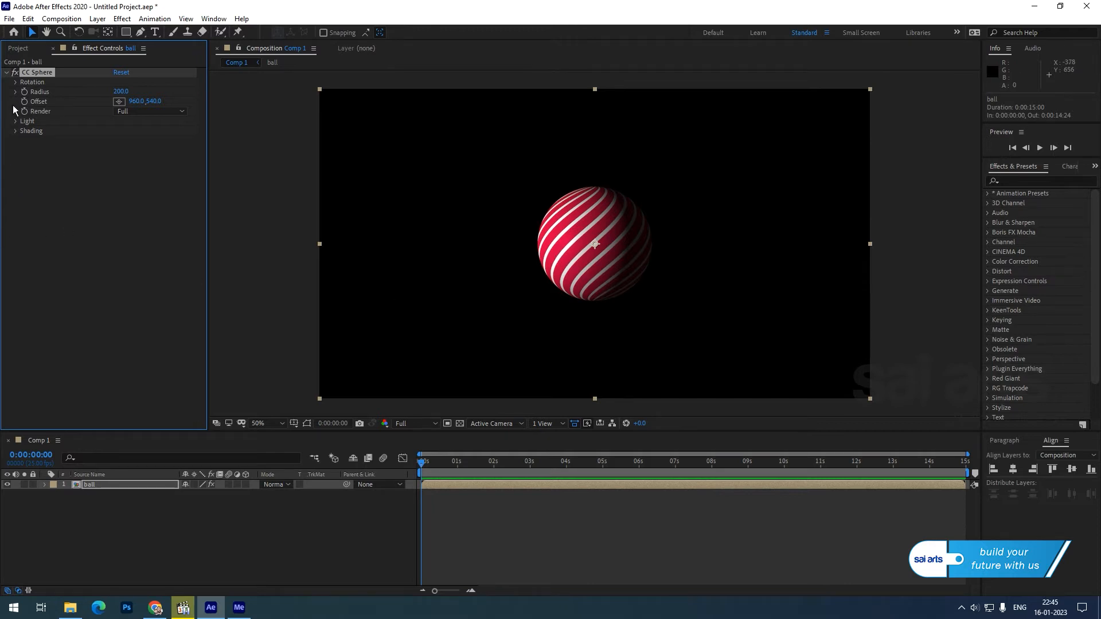
Try rotating the sphere about its X and Z axes, undoing each change.
click(14, 82)
drag(127, 91, 247, 96)
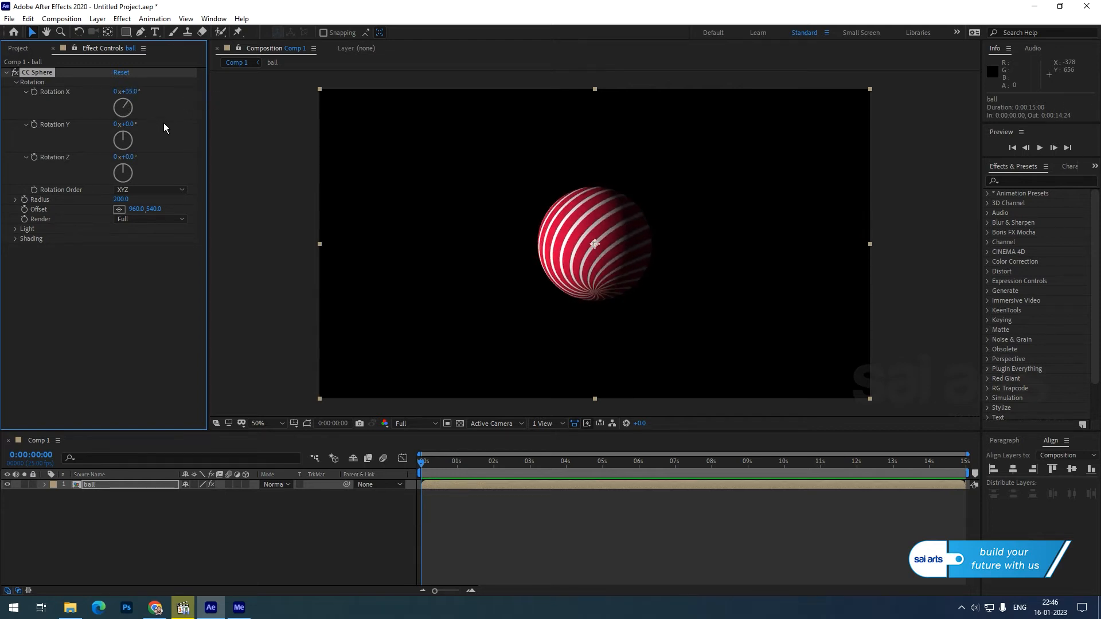
key(ctrl+z)
drag(127, 157, 150, 157)
key(ctrl+z)
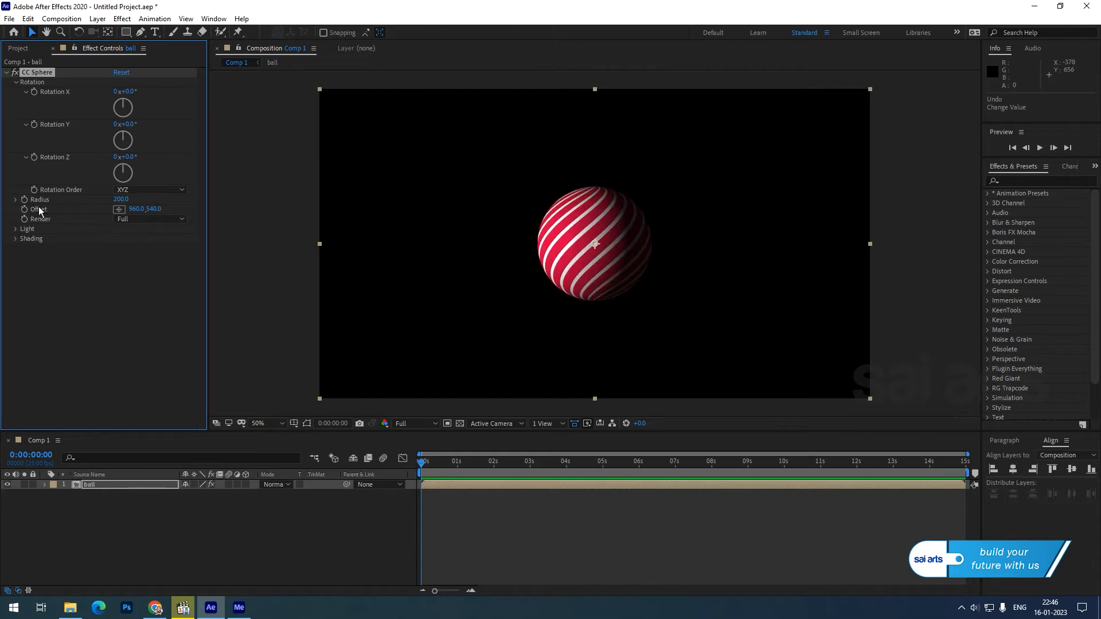
Set the CC Sphere radius to 340.
drag(121, 199, 206, 205)
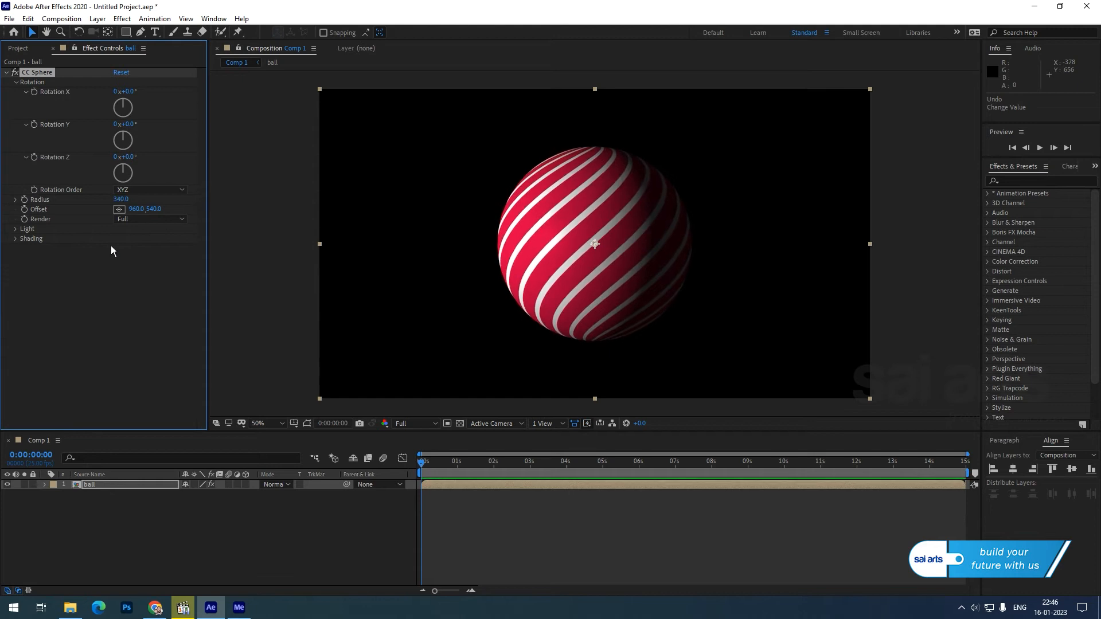
Try raising the sphere's light intensity to 217 and adjusting its light height, undoing each change.
click(16, 229)
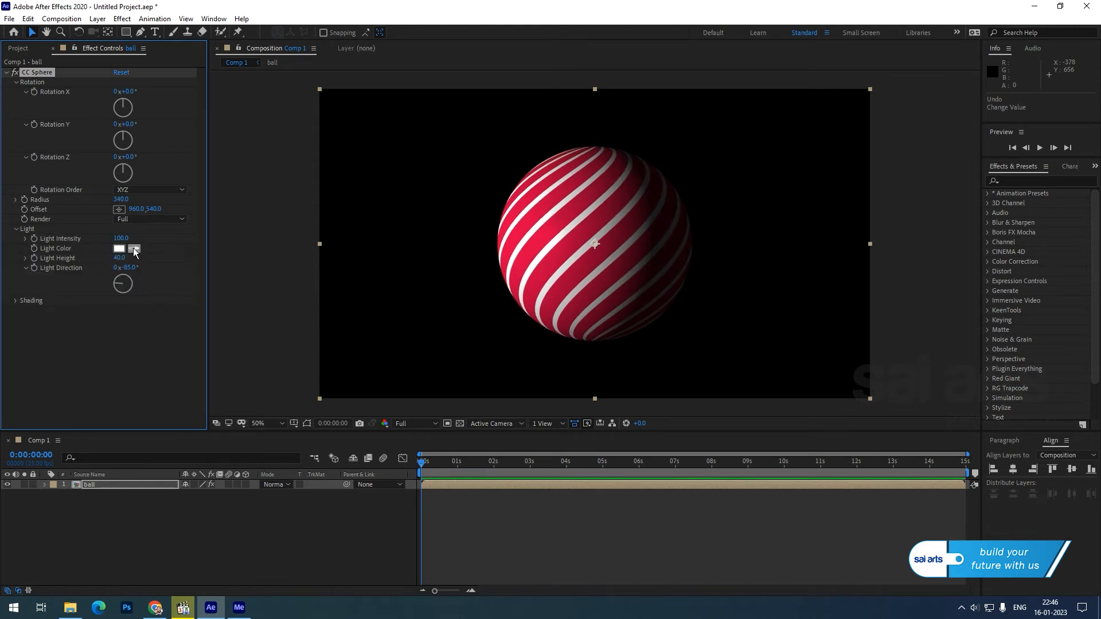
drag(125, 239, 202, 232)
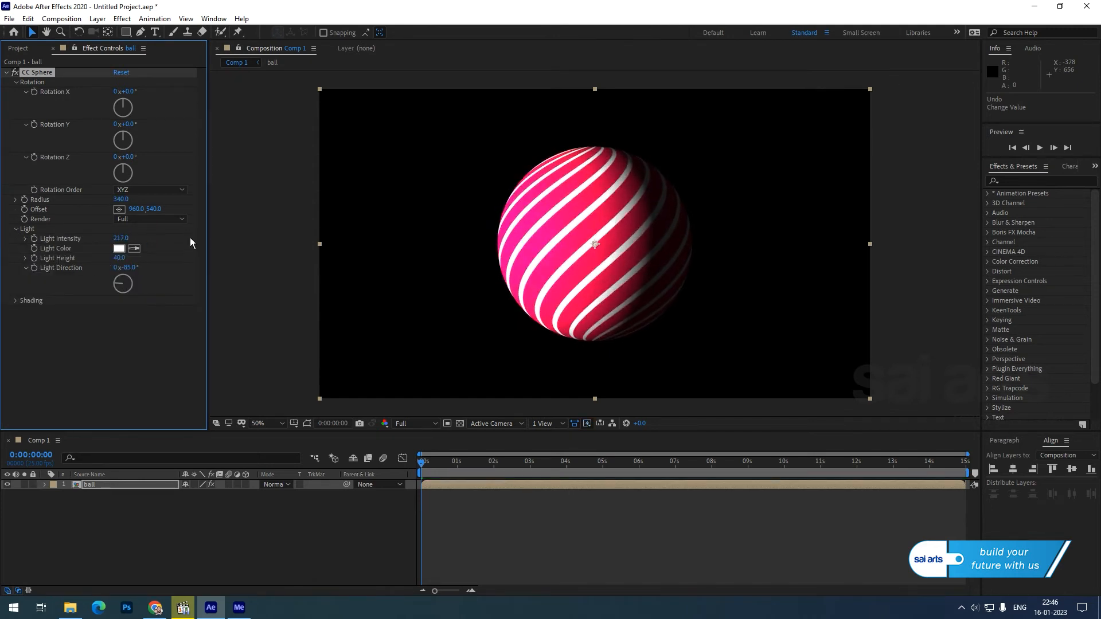
key(ctrl+z)
drag(123, 260, 145, 259)
key(ctrl+z)
Set the sphere's ambient shading to 53 and rotate it 173° about Y to inspect the stripe seam.
click(15, 301)
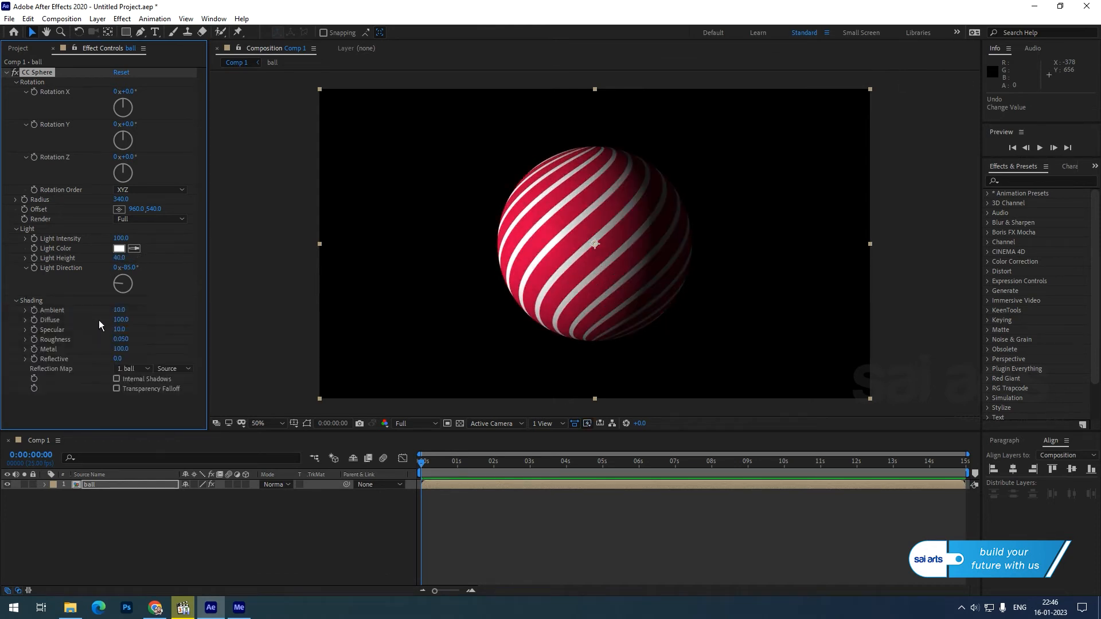
drag(119, 310, 139, 307)
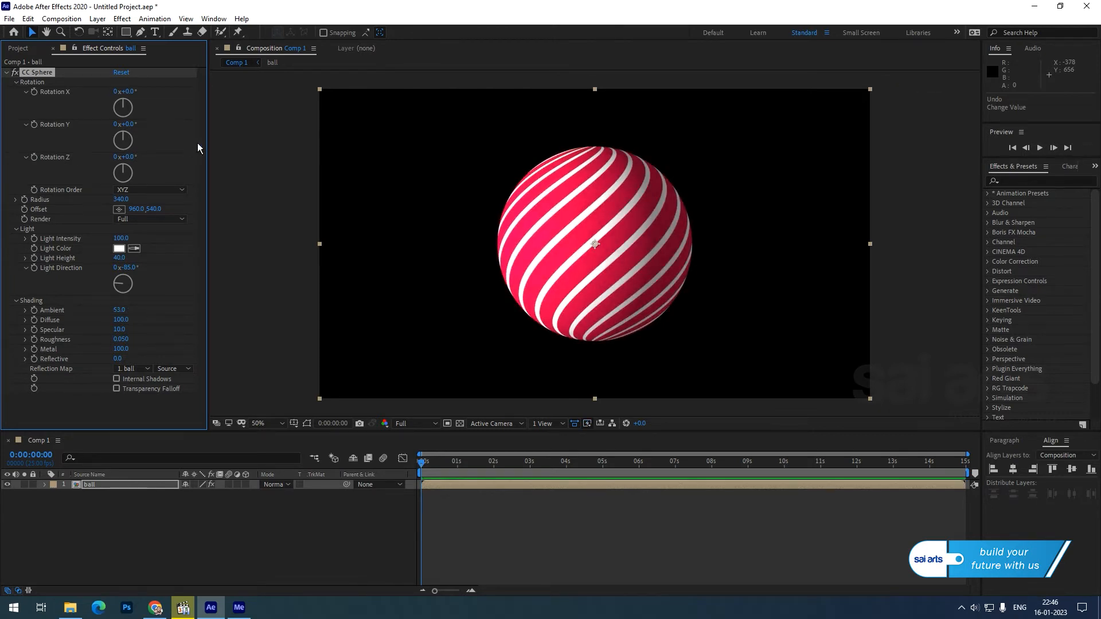
drag(129, 124, 243, 140)
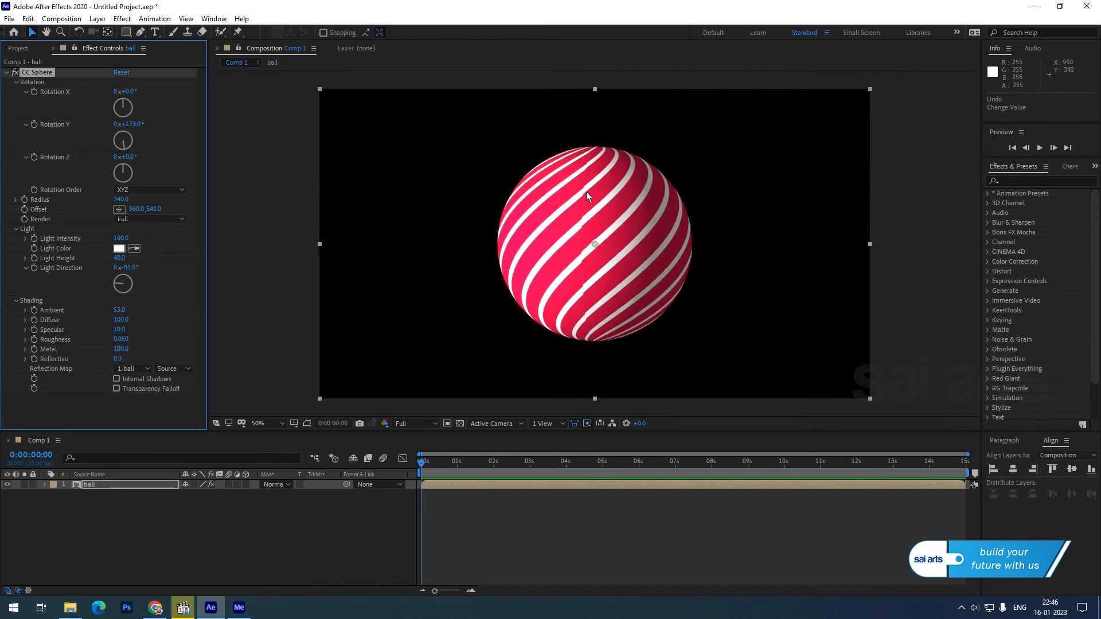
scroll(582, 261, up, 1)
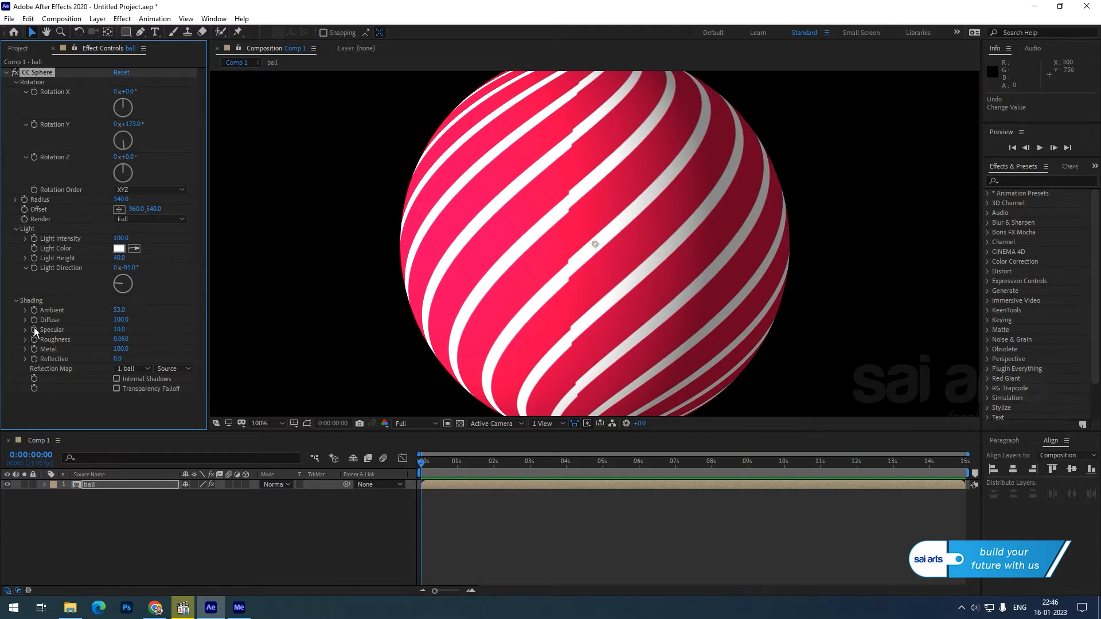
Inside the ball composition, set the upper solid's Venetian Blinds direction to 44.9°.
double_click(87, 485)
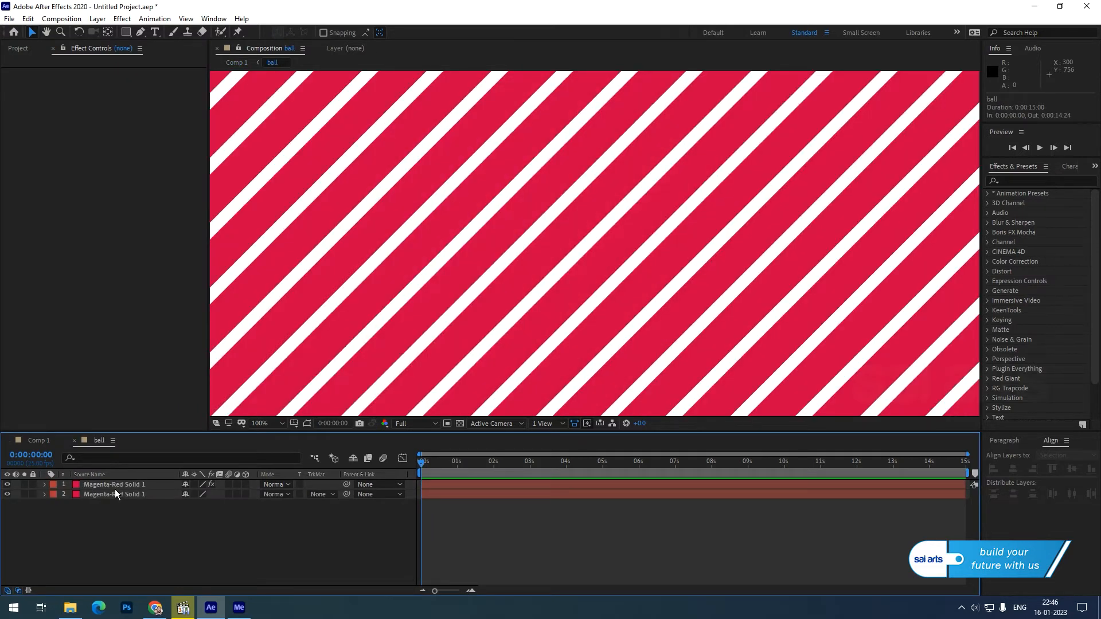
click(116, 486)
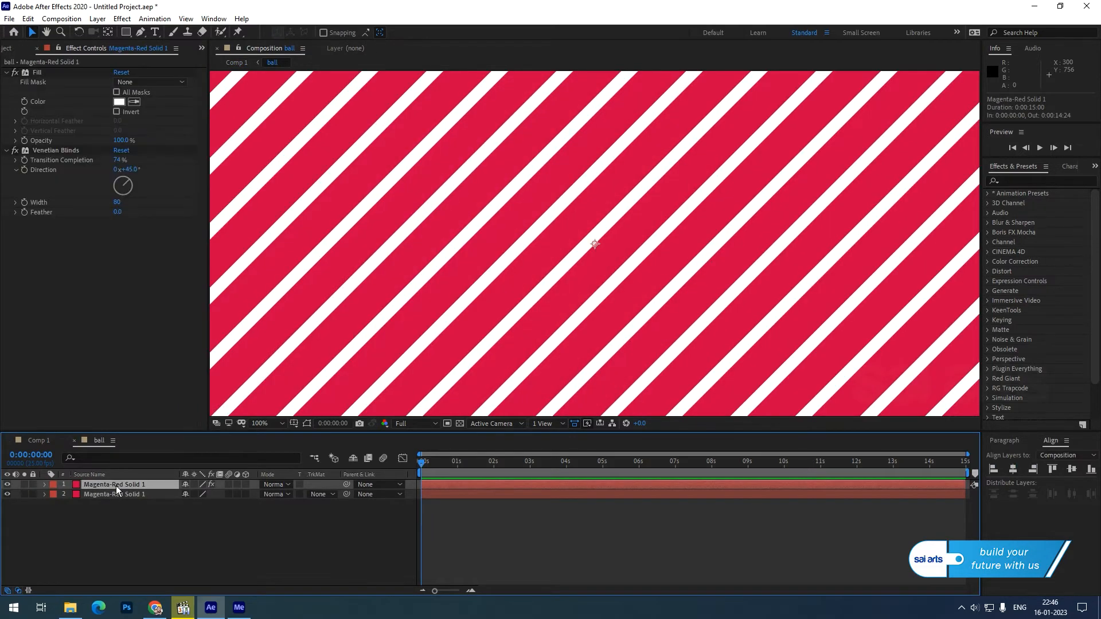
click(131, 170)
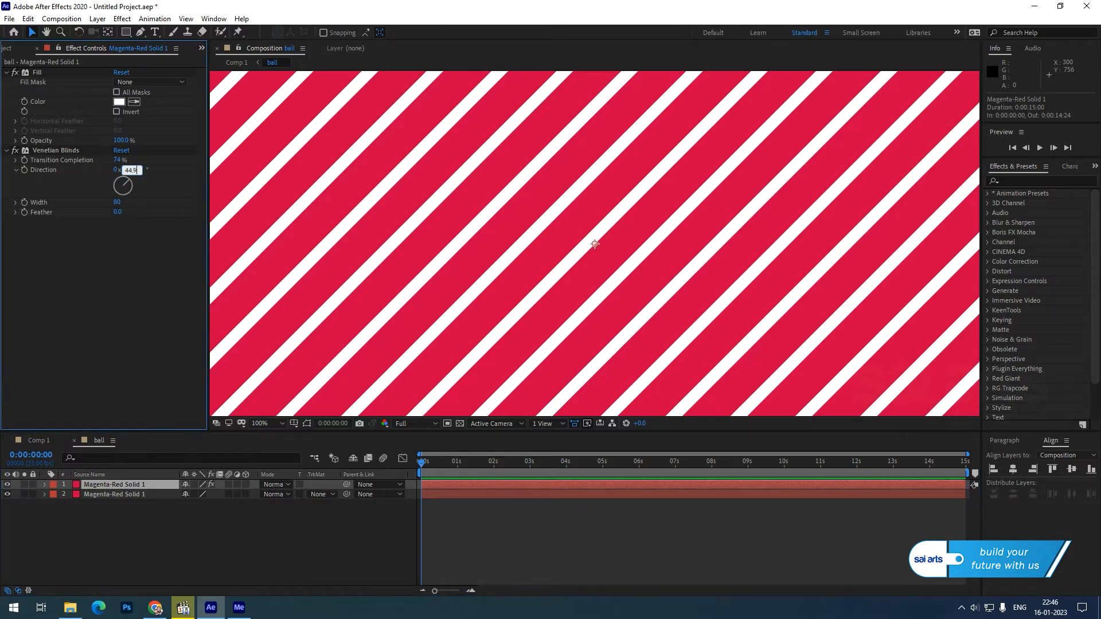
text(44.9)
key(Return)
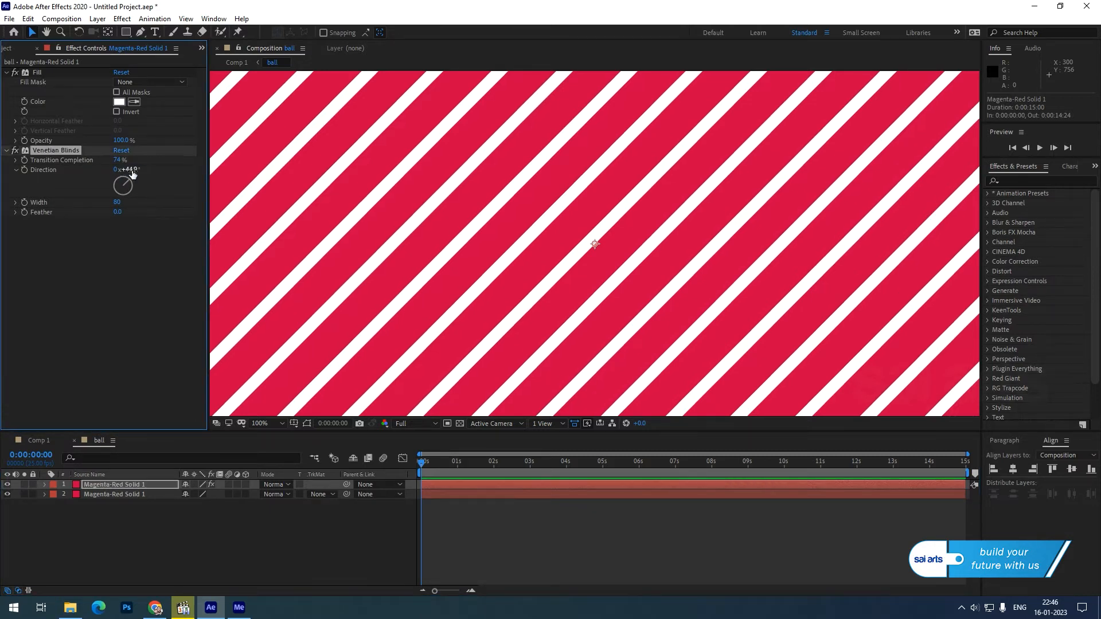
Return to Comp 1 and reset the sphere's Y rotation to 0°.
click(39, 440)
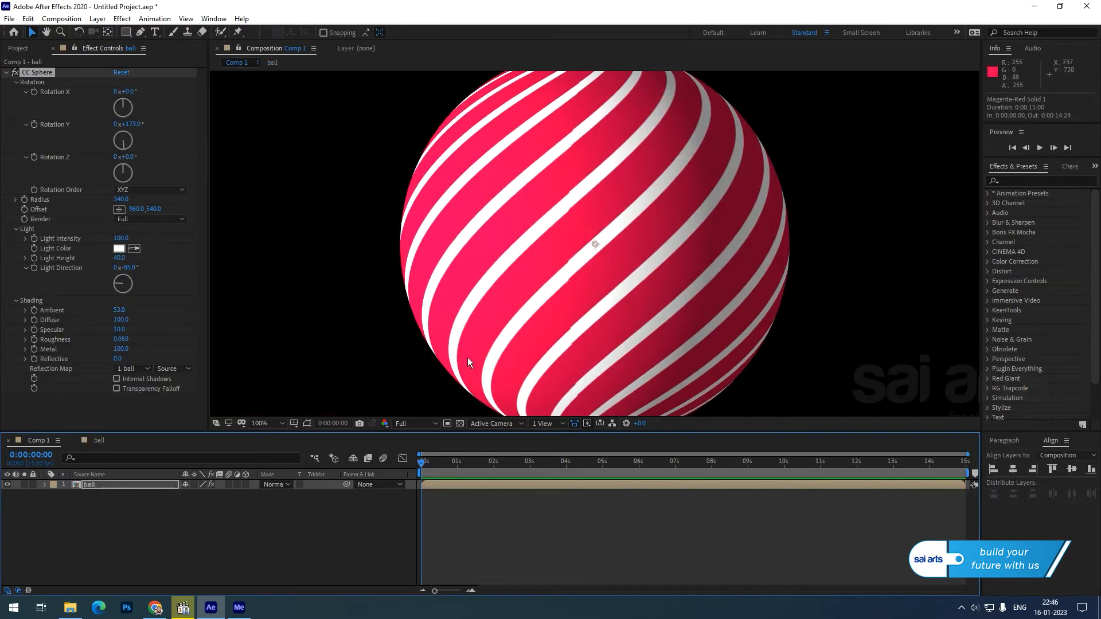
drag(135, 126, 137, 127)
click(137, 127)
text(0)
scroll(623, 233, down, 2)
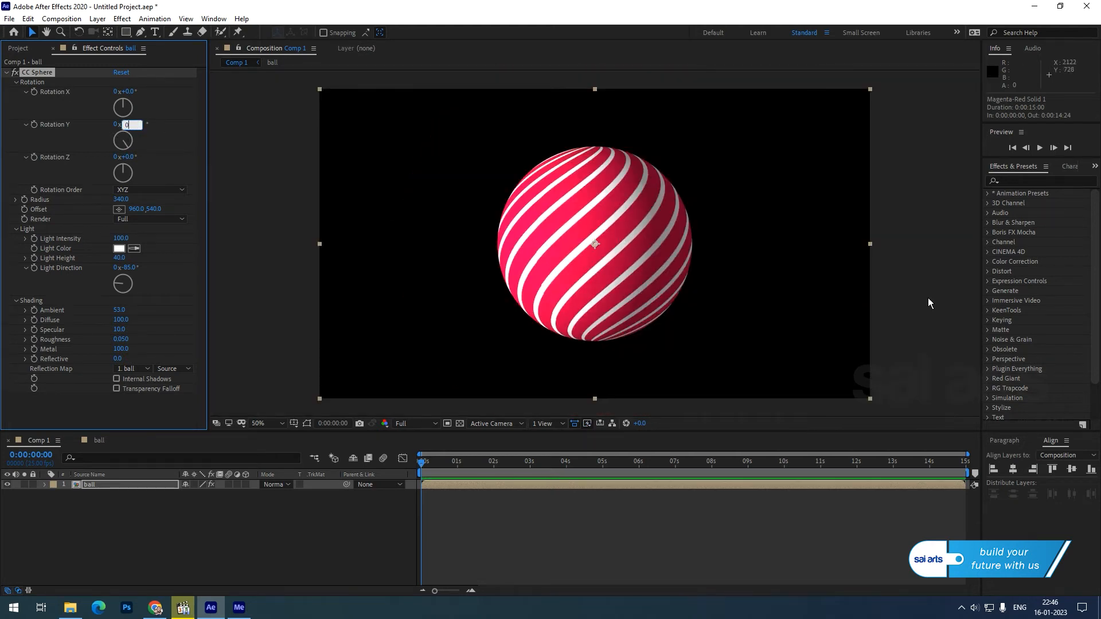
click(915, 282)
Create a 1920 x 1080 magenta-red solid named bg and place it beneath the ball layer.
right_click(55, 528)
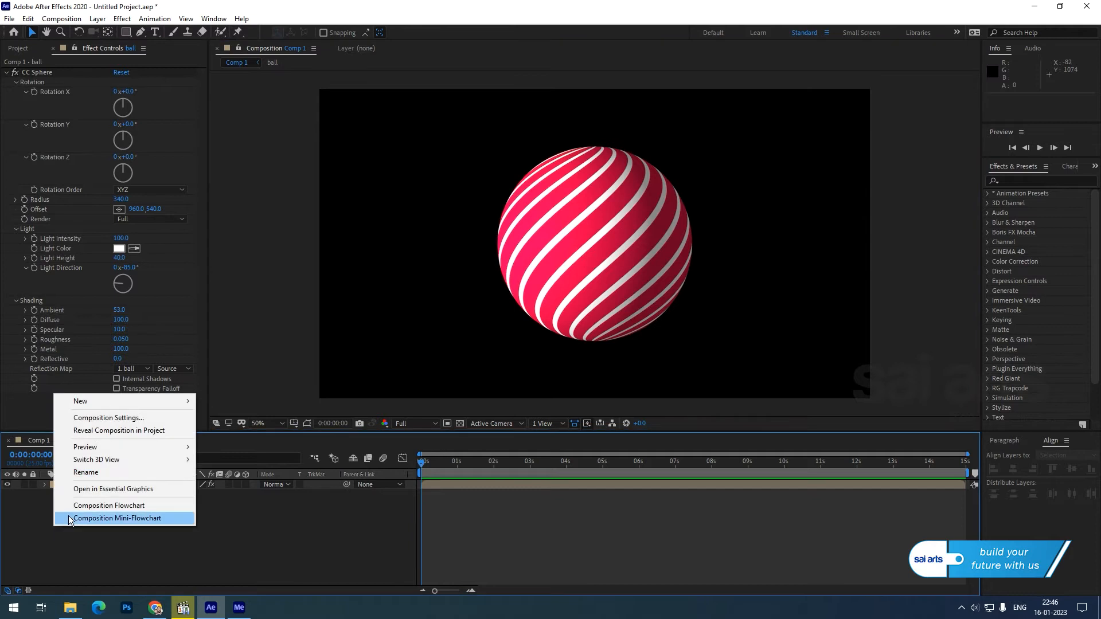
mouse_move(80, 401)
click(218, 429)
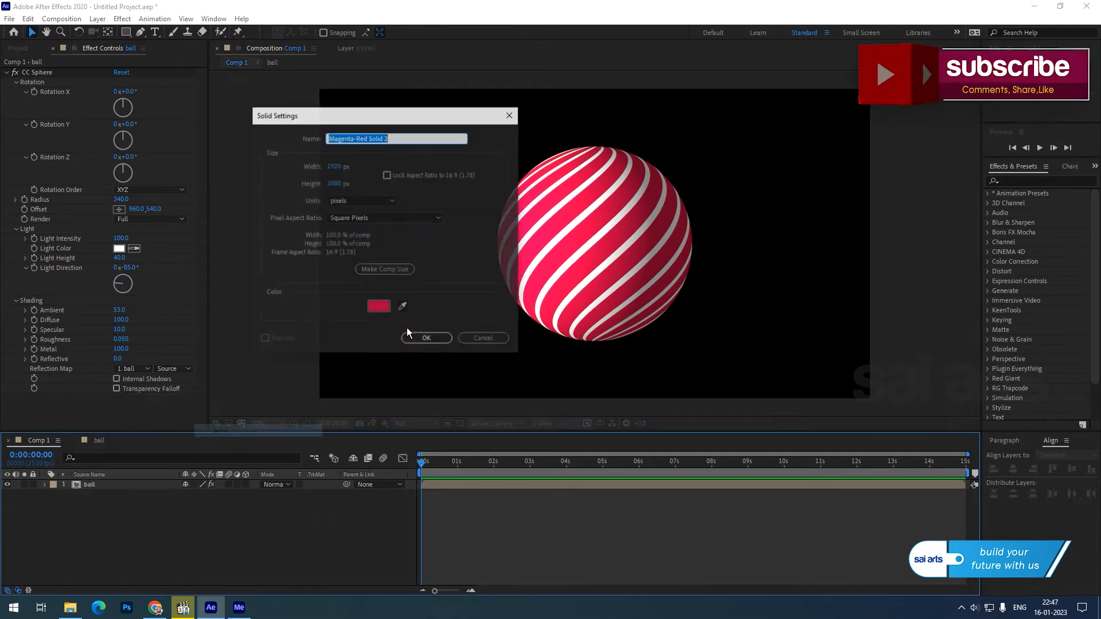
text(bg)
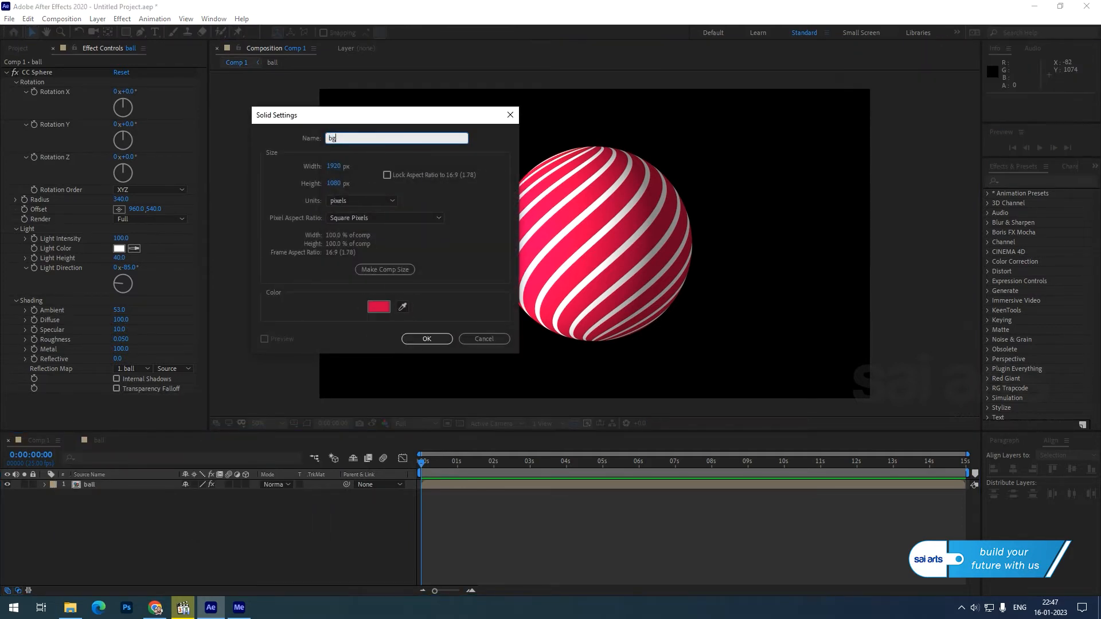
click(427, 338)
drag(116, 486, 118, 517)
click(175, 563)
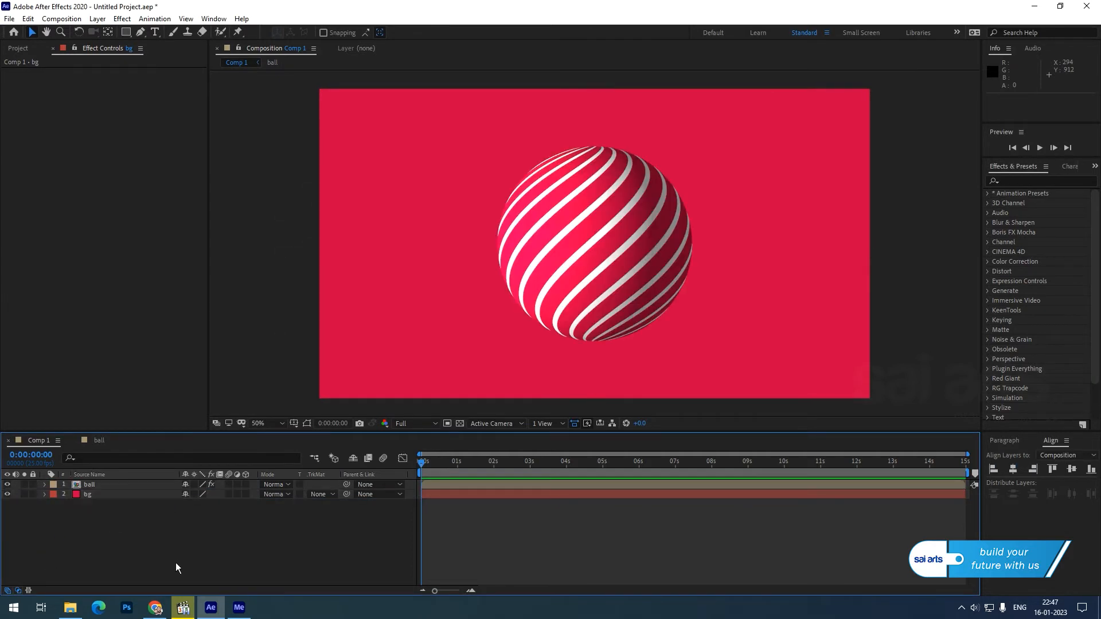
Apply the Drop Shadow perspective effect to the ball layer.
click(92, 484)
click(5, 73)
right_click(37, 135)
mouse_move(113, 360)
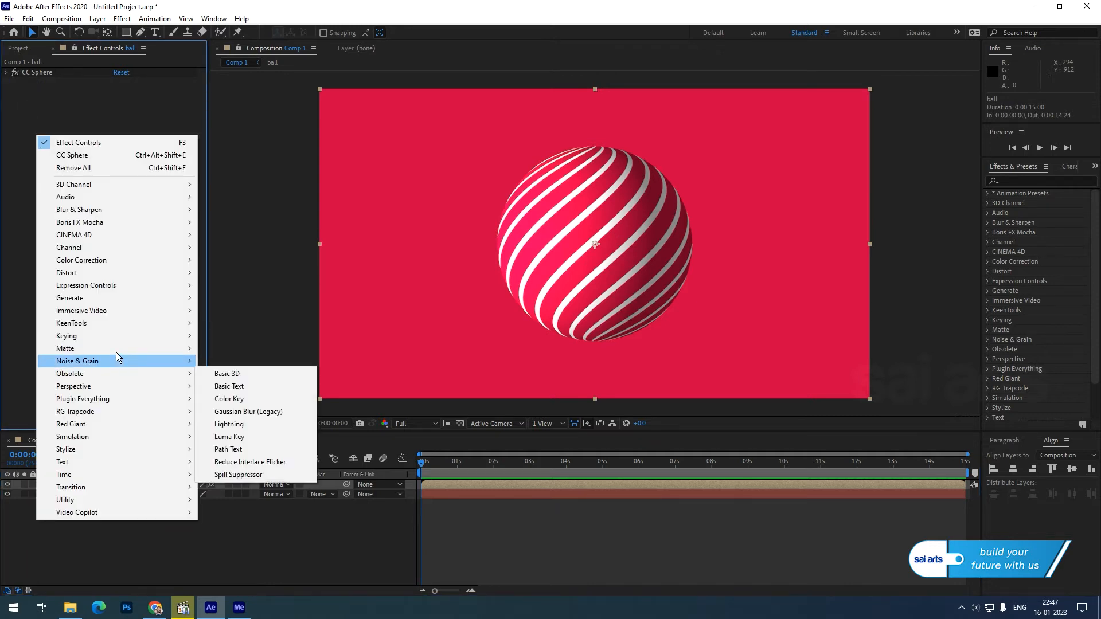
mouse_move(129, 299)
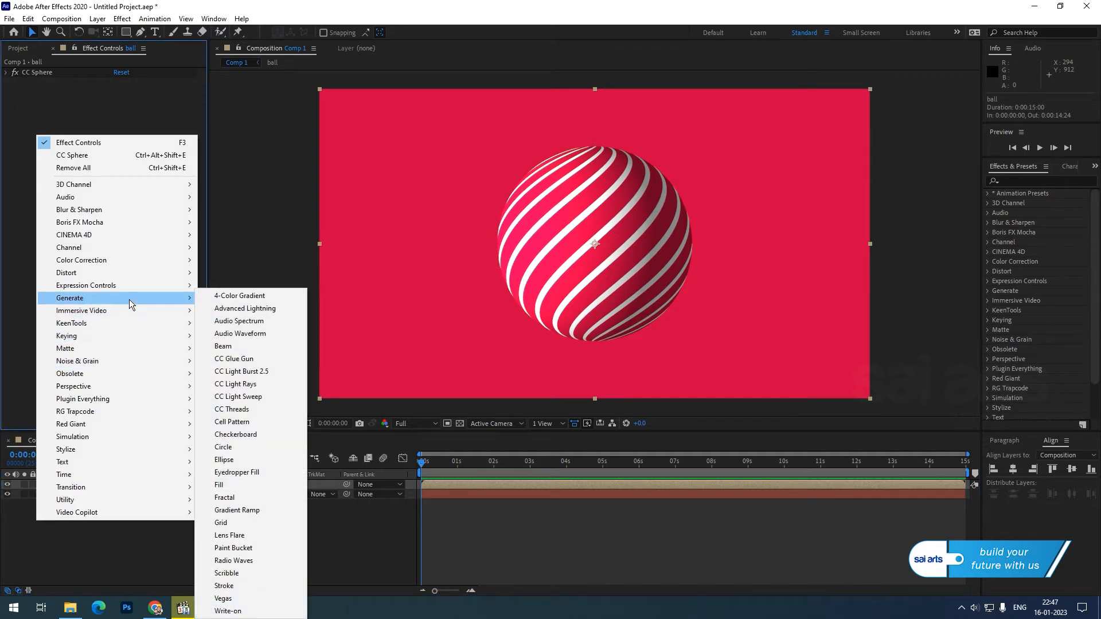
mouse_move(116, 387)
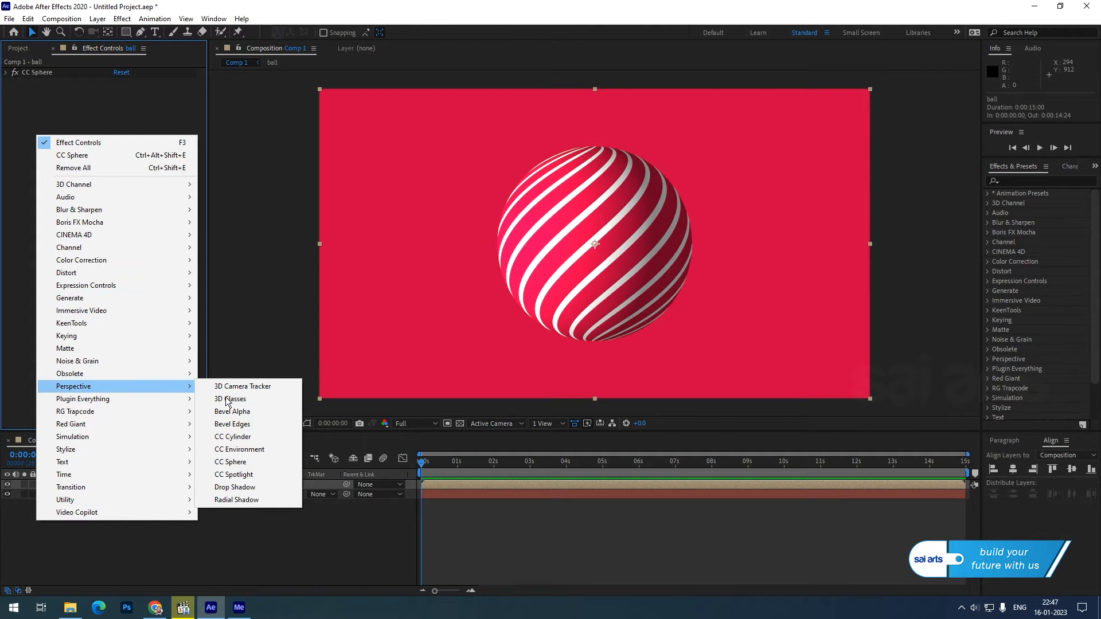
click(235, 487)
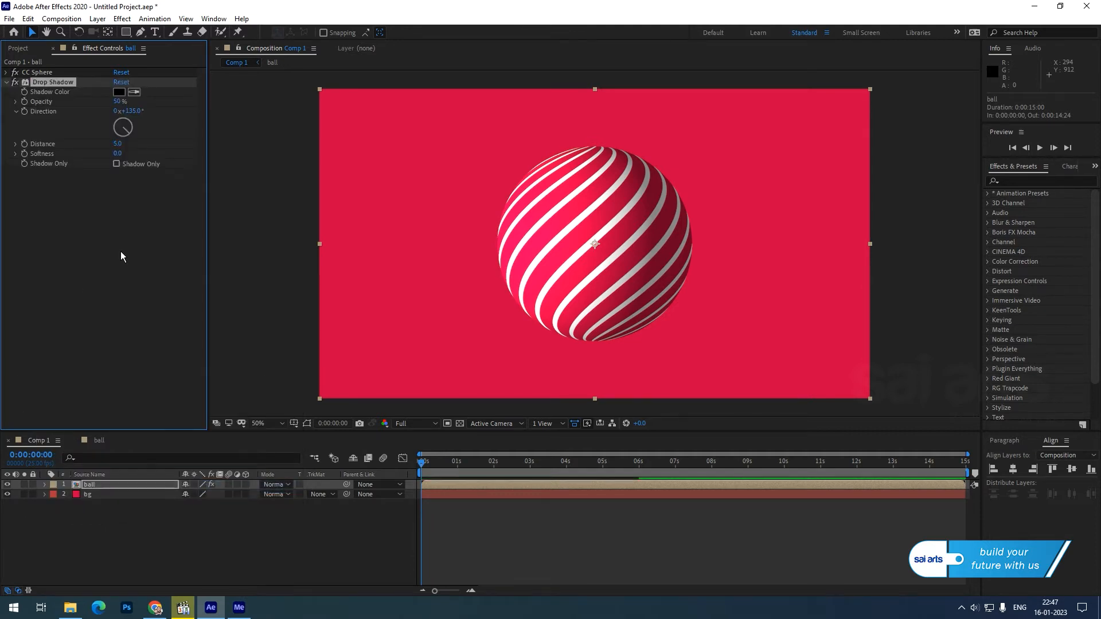
Set the drop shadow's distance to 246, opacity to 40% and softness to 100.
drag(119, 144, 256, 144)
click(117, 100)
key(Return)
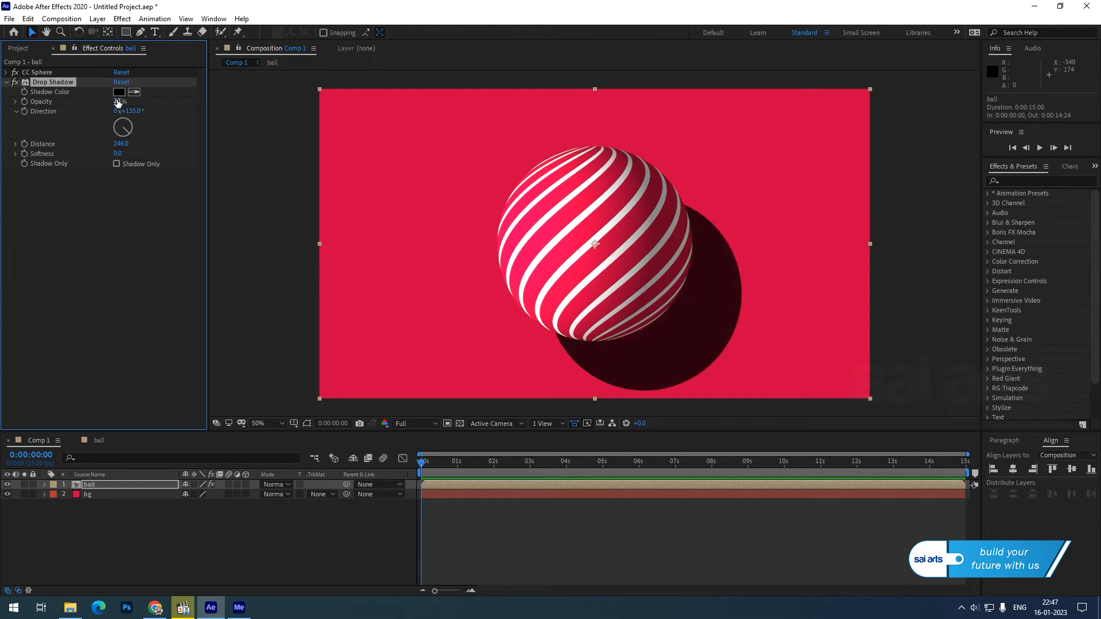
click(116, 102)
click(117, 154)
key(Return)
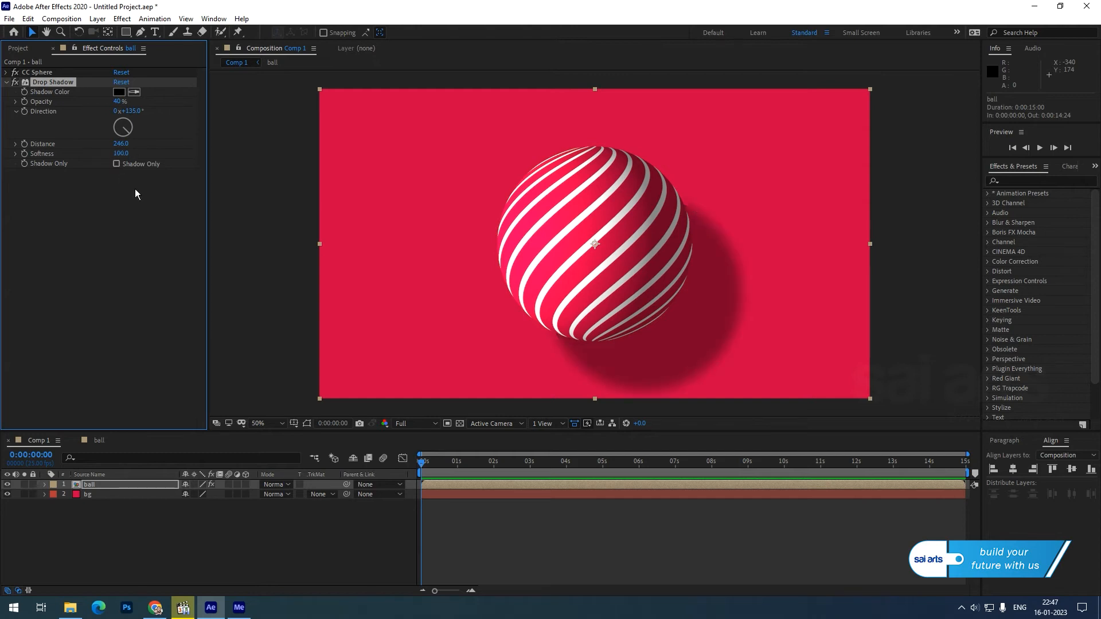
Increase the drop shadow's softness to 500 and its opacity to 46%.
click(121, 153)
text(200)
key(Return)
click(120, 154)
key(Return)
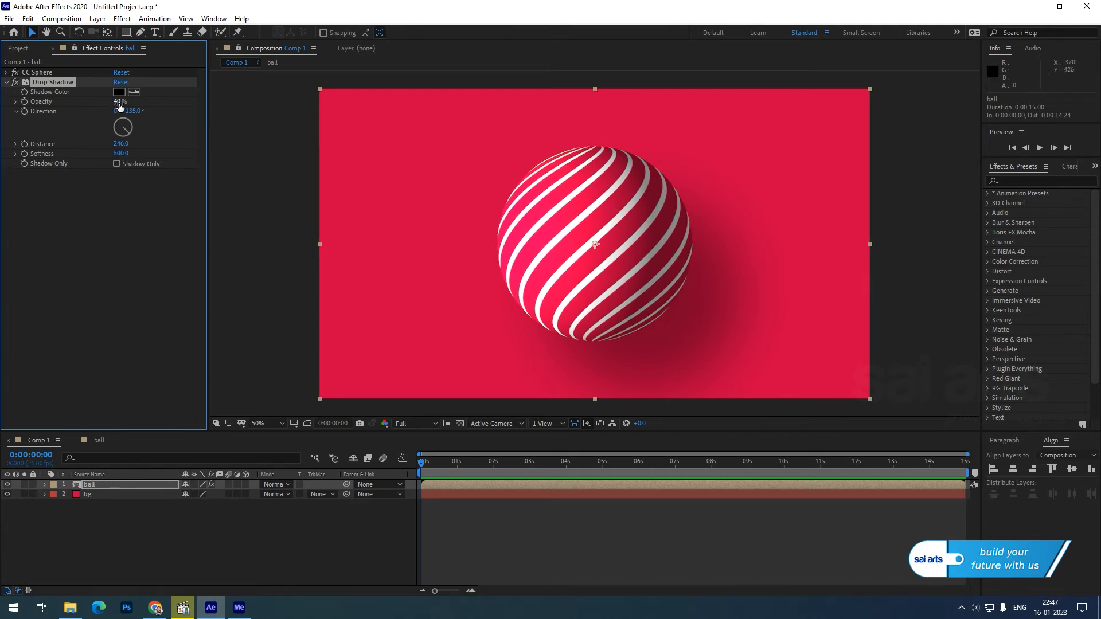
drag(124, 102, 129, 102)
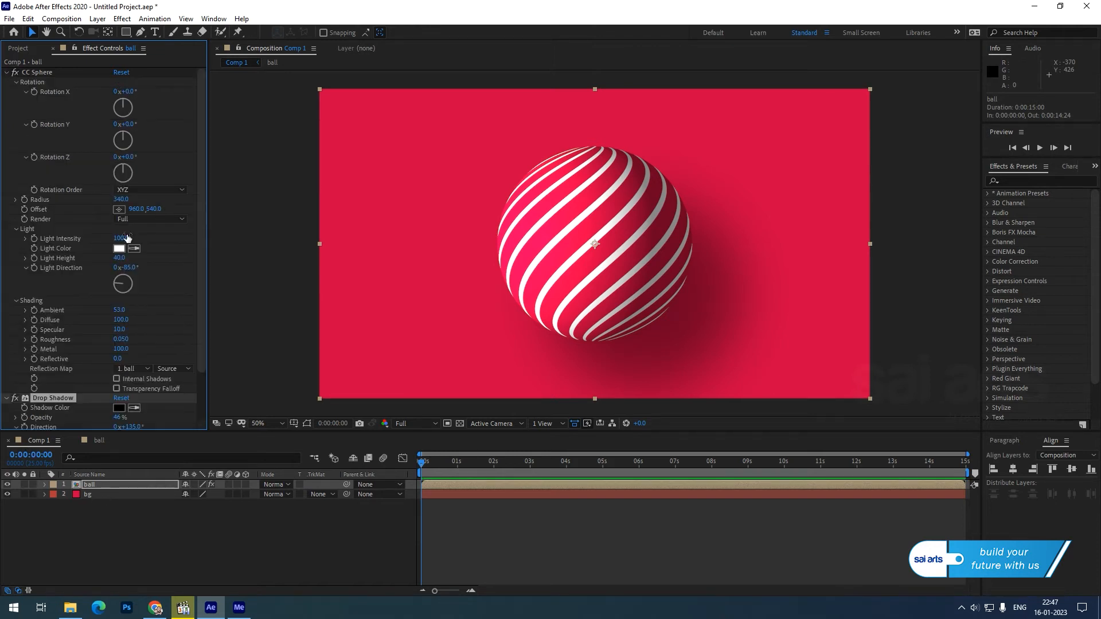
Reduce the CC Sphere radius to 200, trying 100 first, and collapse the light settings.
click(122, 200)
text(100)
key(Return)
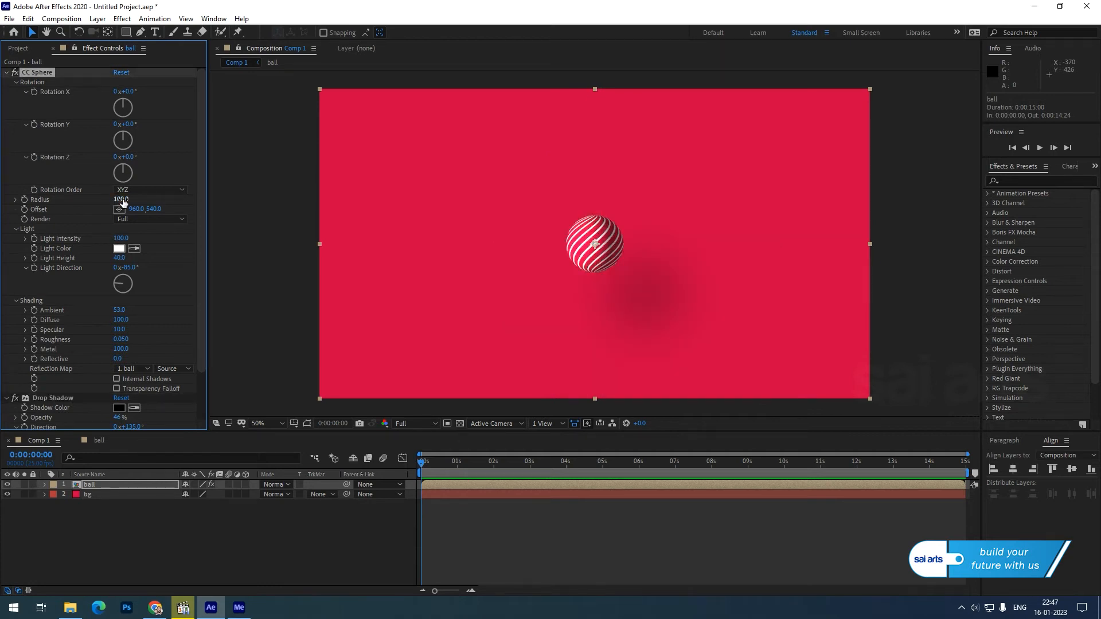
click(121, 200)
key(Return)
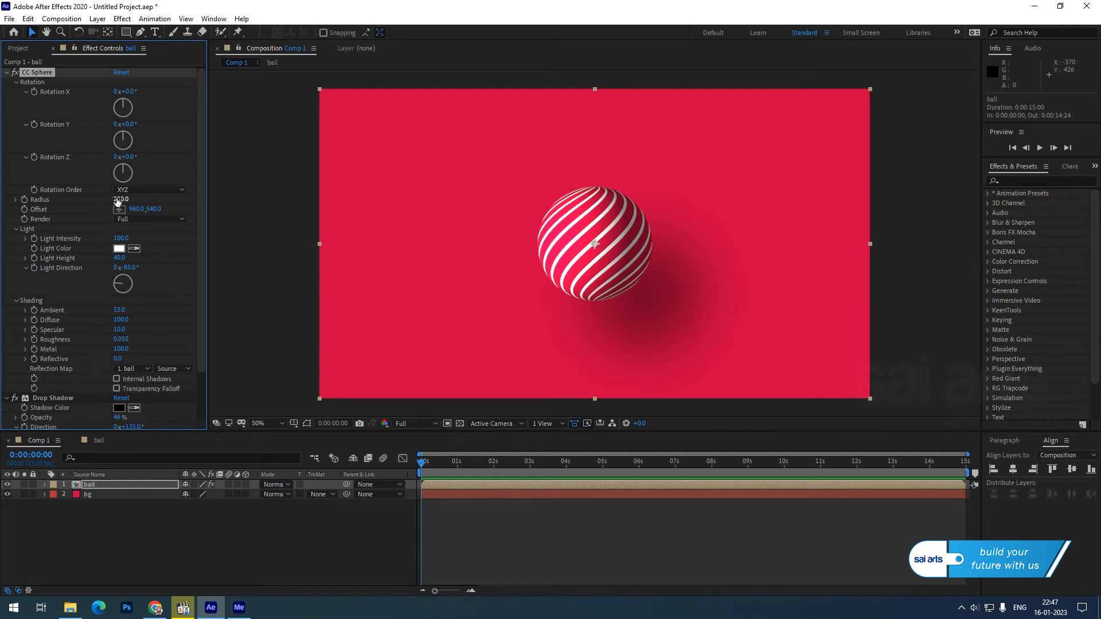
click(16, 230)
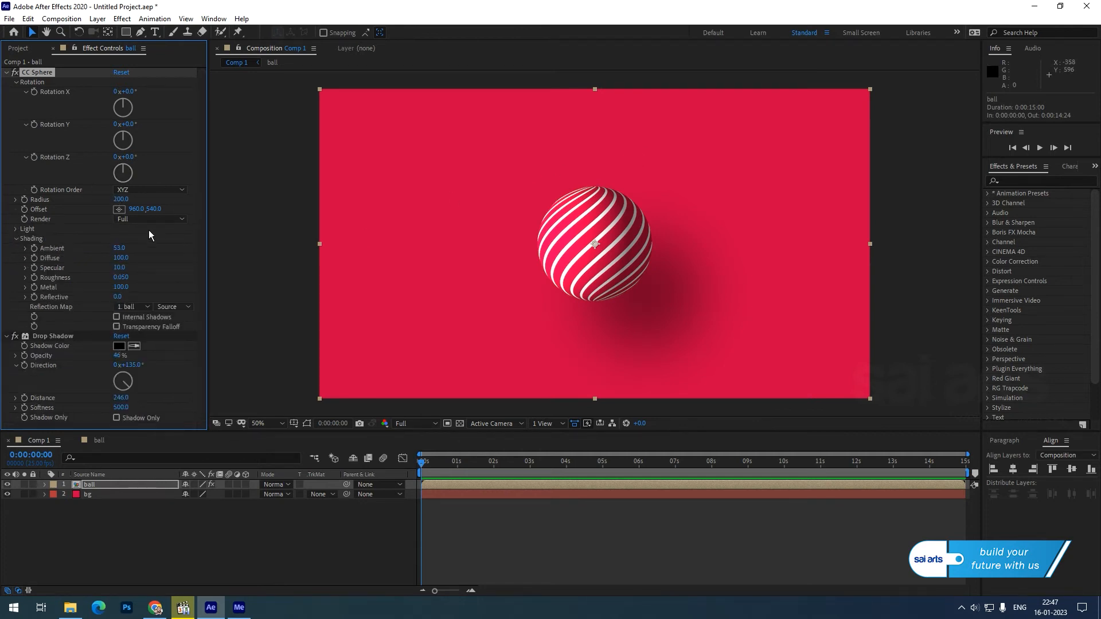
Add the expression wiggle(.3,200) to the ball layer's position and preview the motion.
click(96, 483)
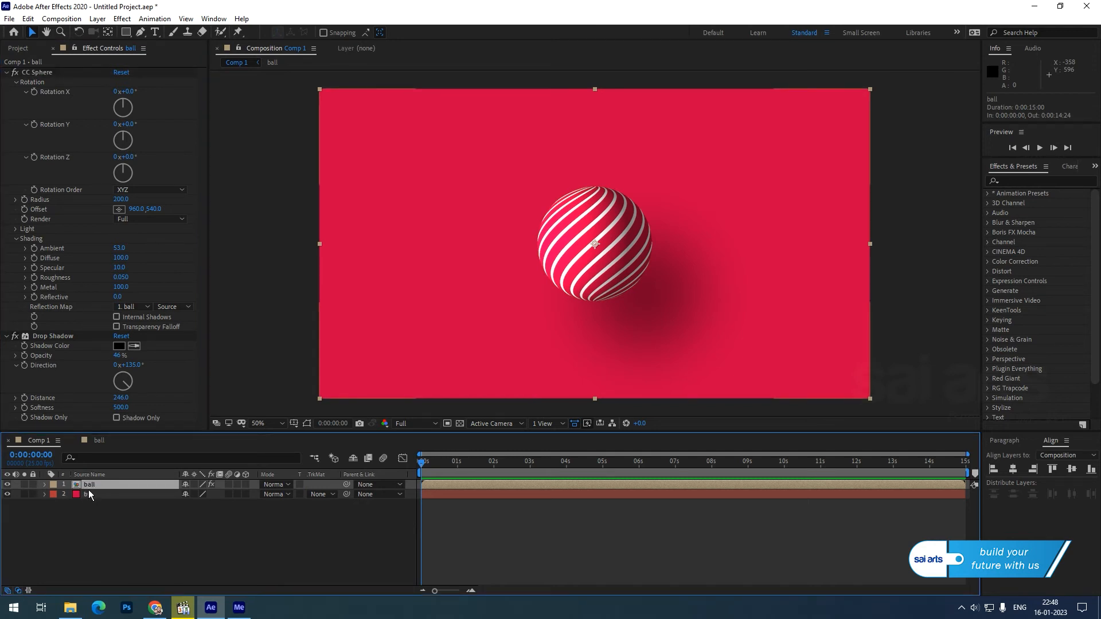
key(p)
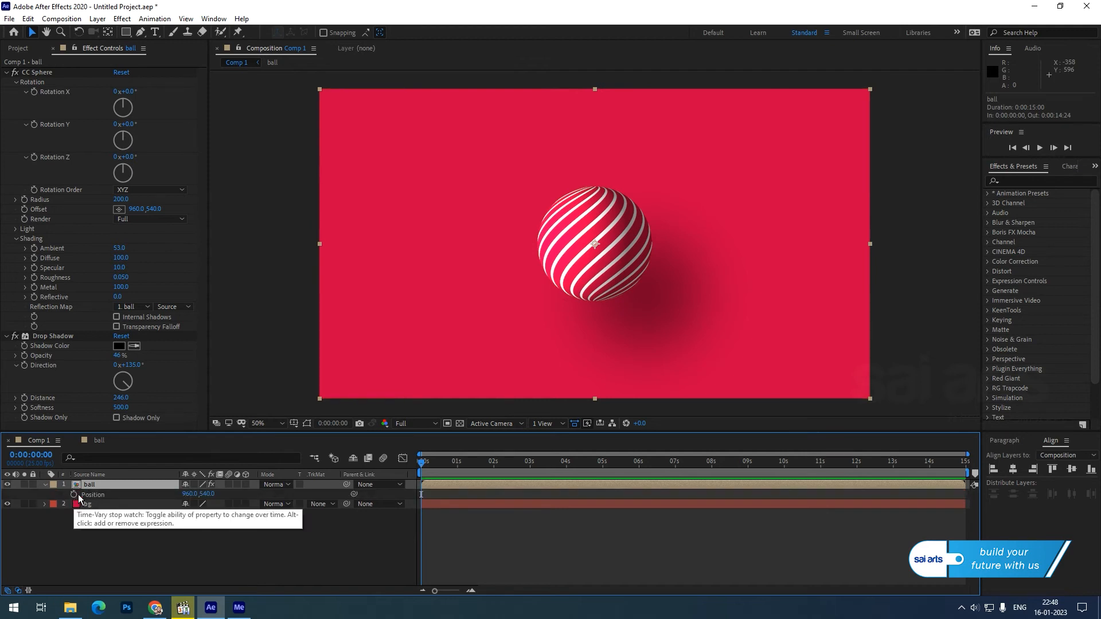
click(88, 497)
click(156, 19)
click(195, 210)
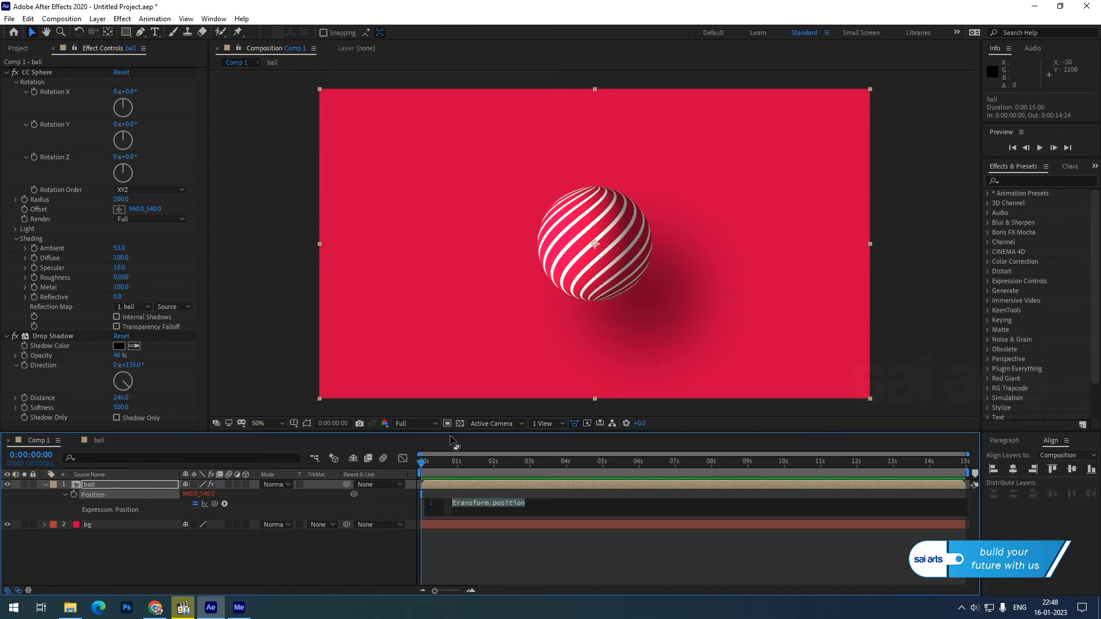
text(wi)
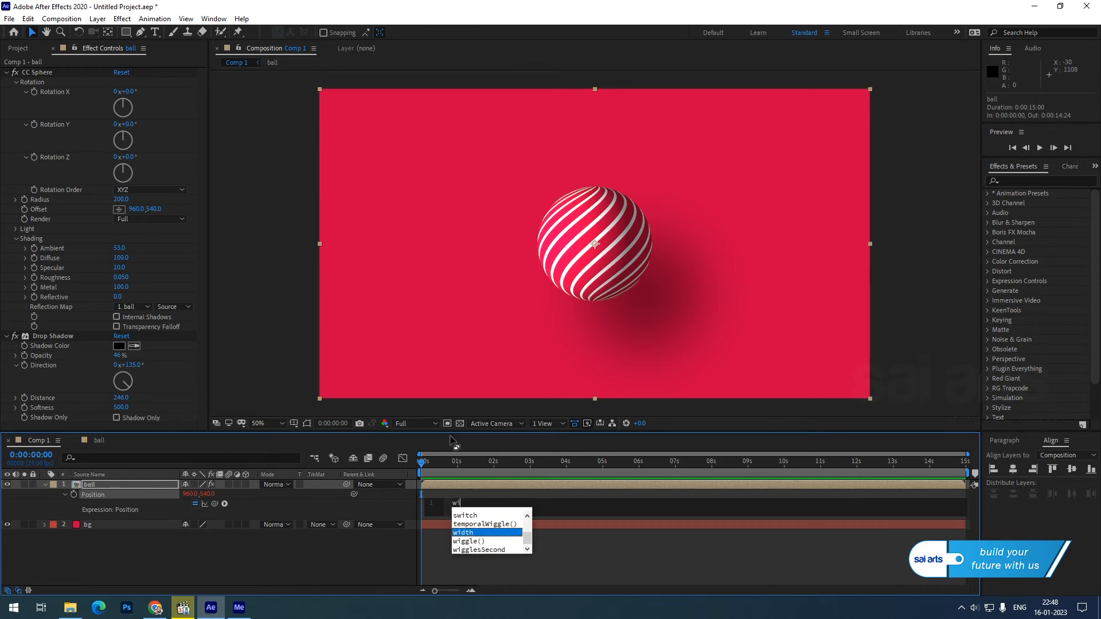
key(Down)
key(Return)
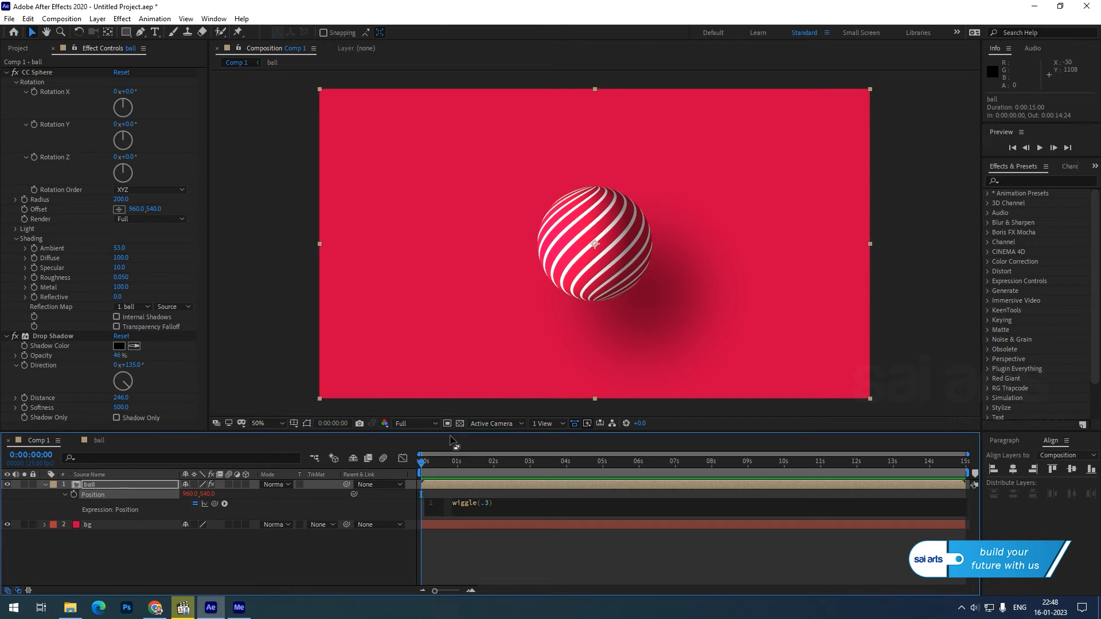
click(452, 442)
key(space)
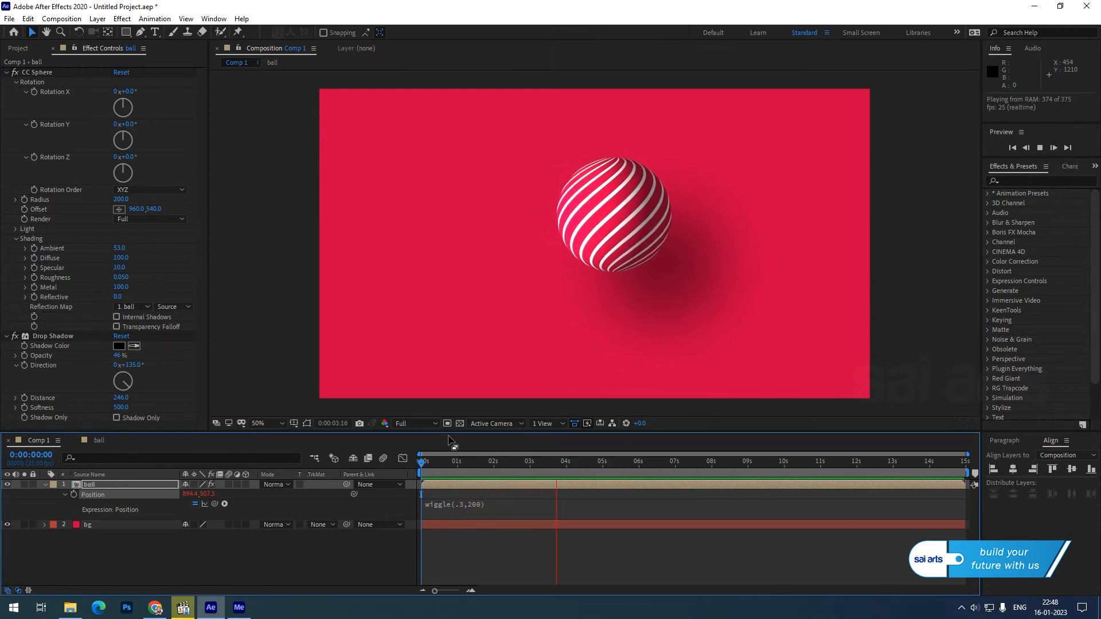
key(space)
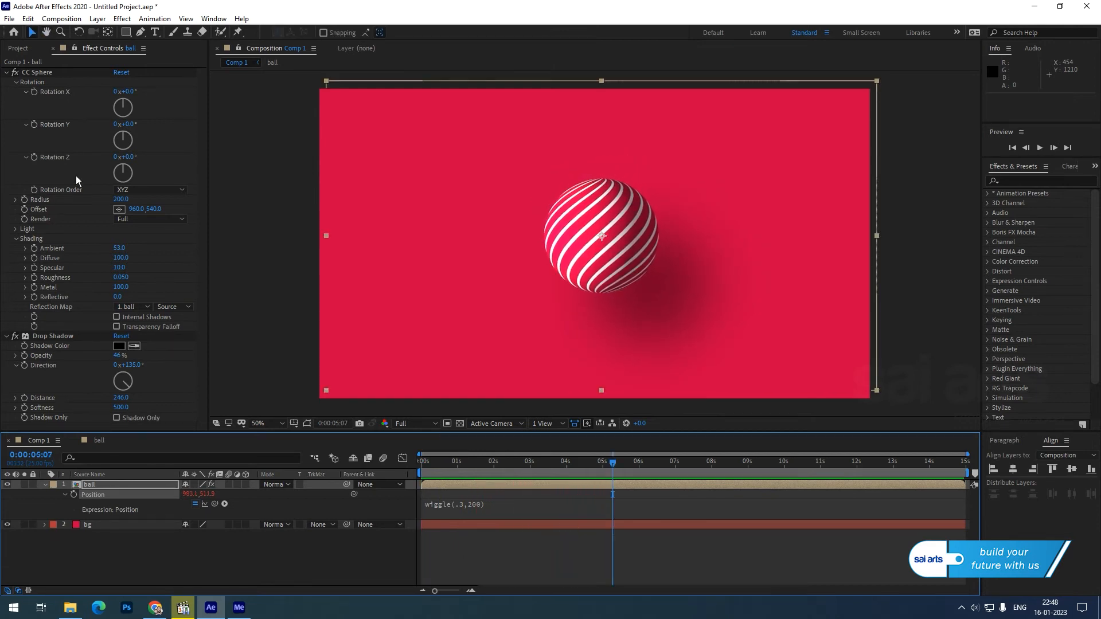
Try rotating the sphere about its Y axis, undoing the change.
drag(134, 123, 159, 139)
key(ctrl+z)
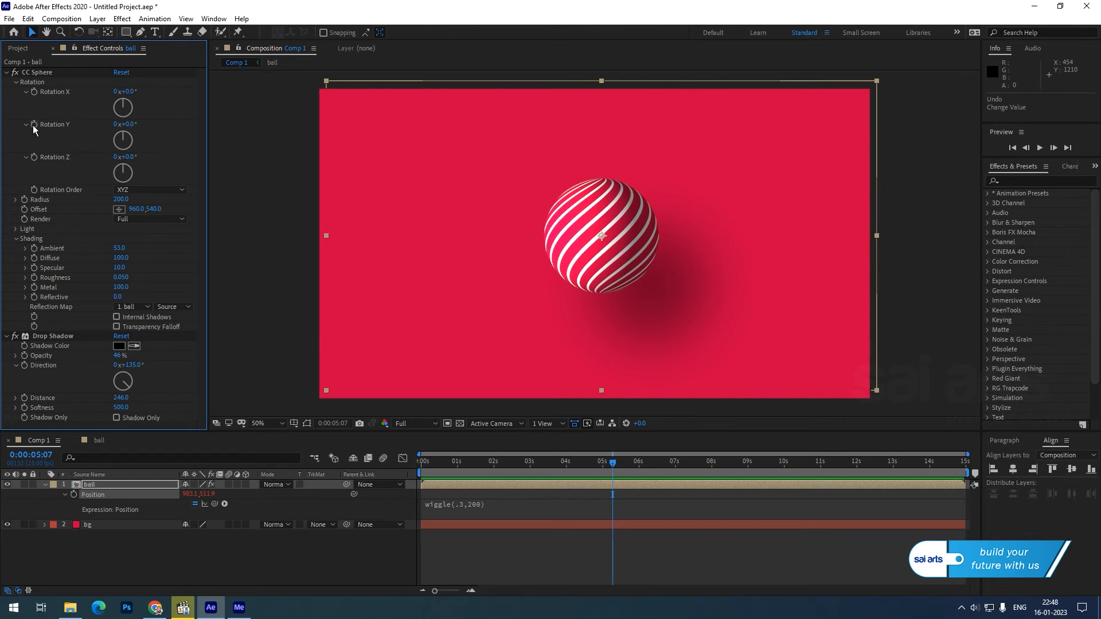
Add the expression time*100 to the CC Sphere's Y rotation and preview the spinning ball.
alt+click(33, 125)
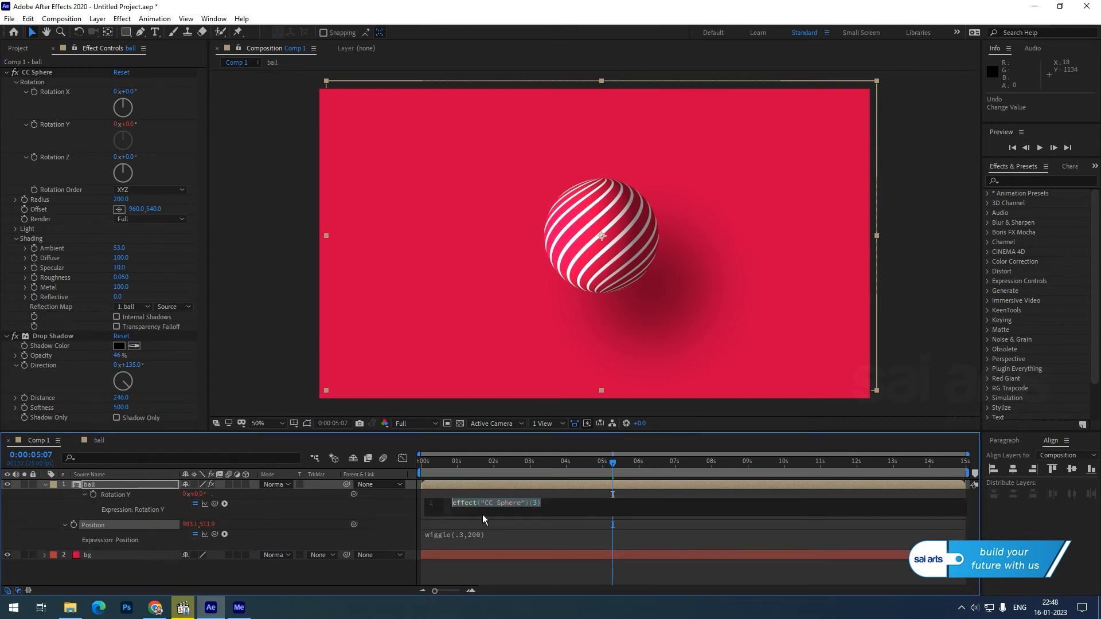
text(time*100)
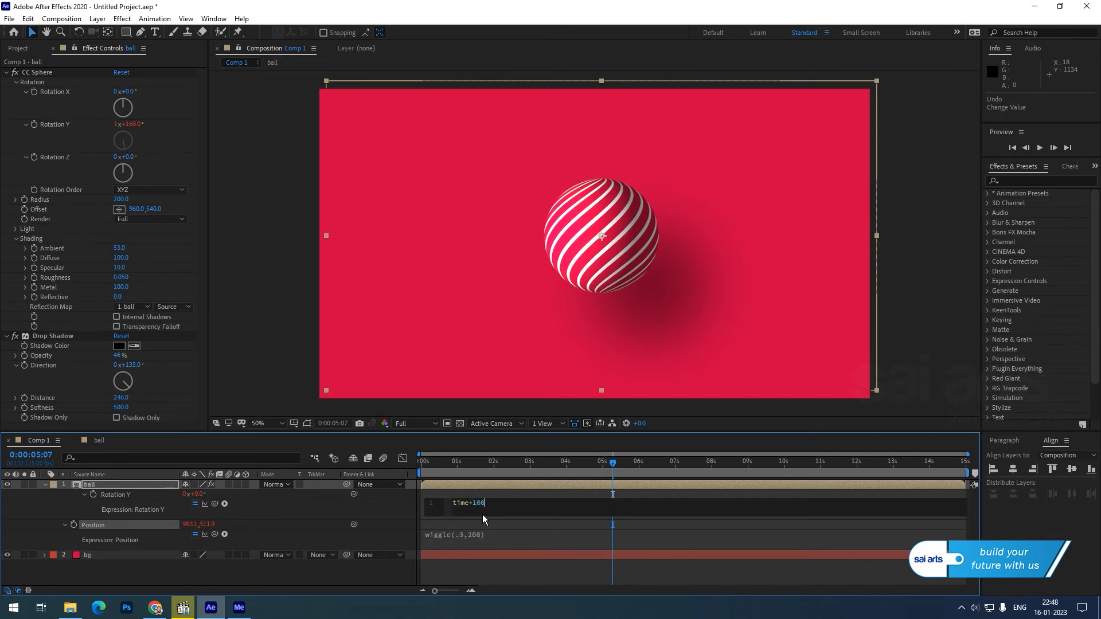
key(KP_Enter)
key(space)
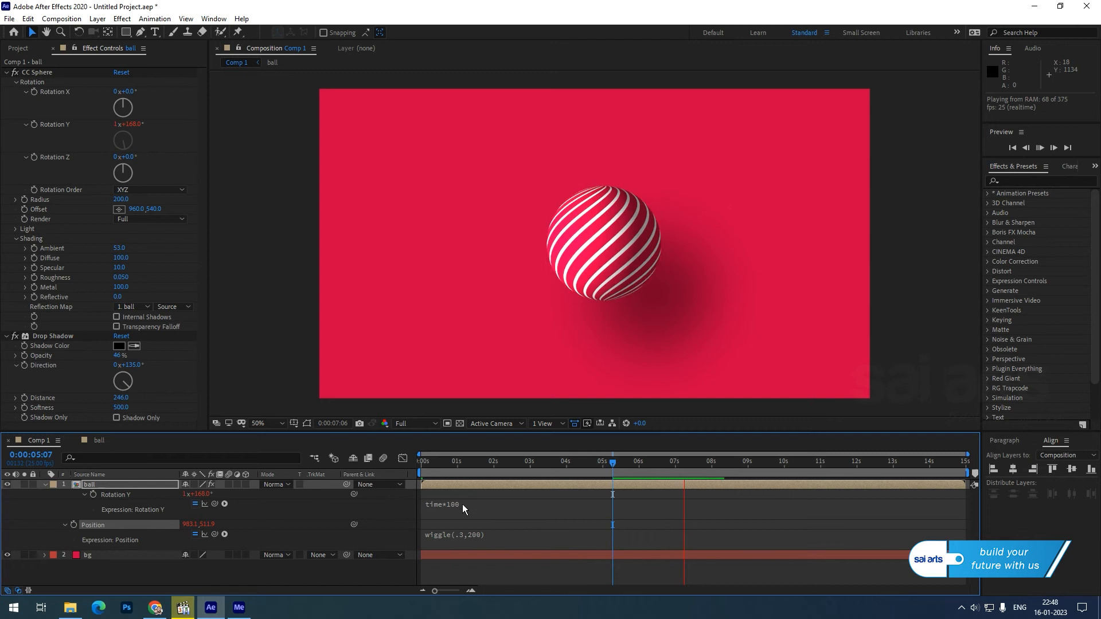
Set the CC Sphere's X rotation to 54° and Z rotation to 129°, and collapse the ball layer's properties.
click(134, 98)
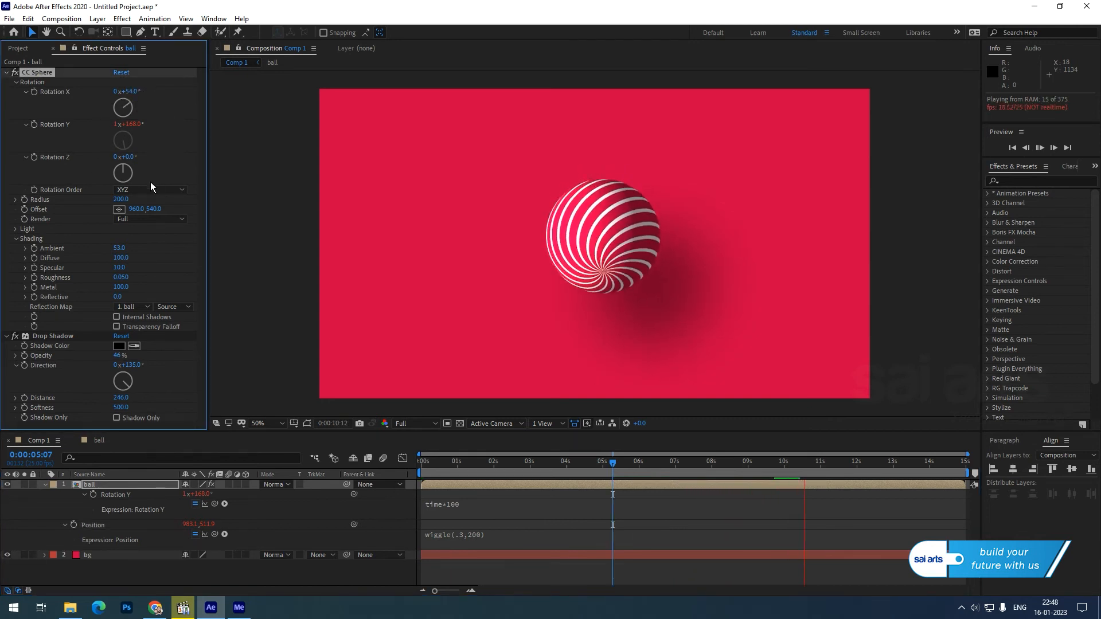
drag(129, 159, 203, 158)
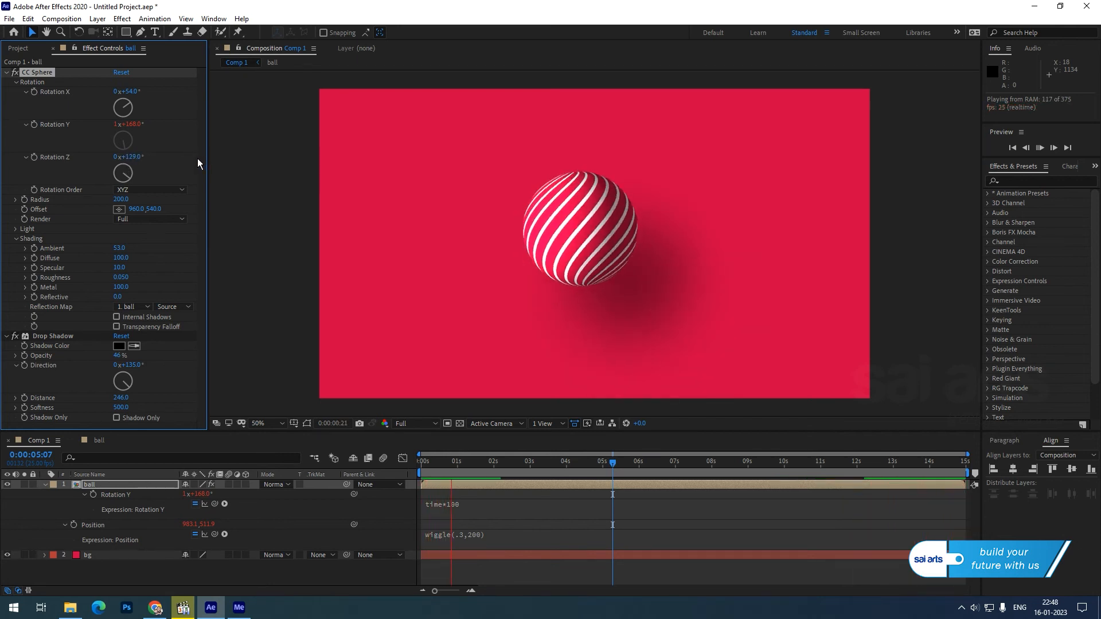
double_click(45, 484)
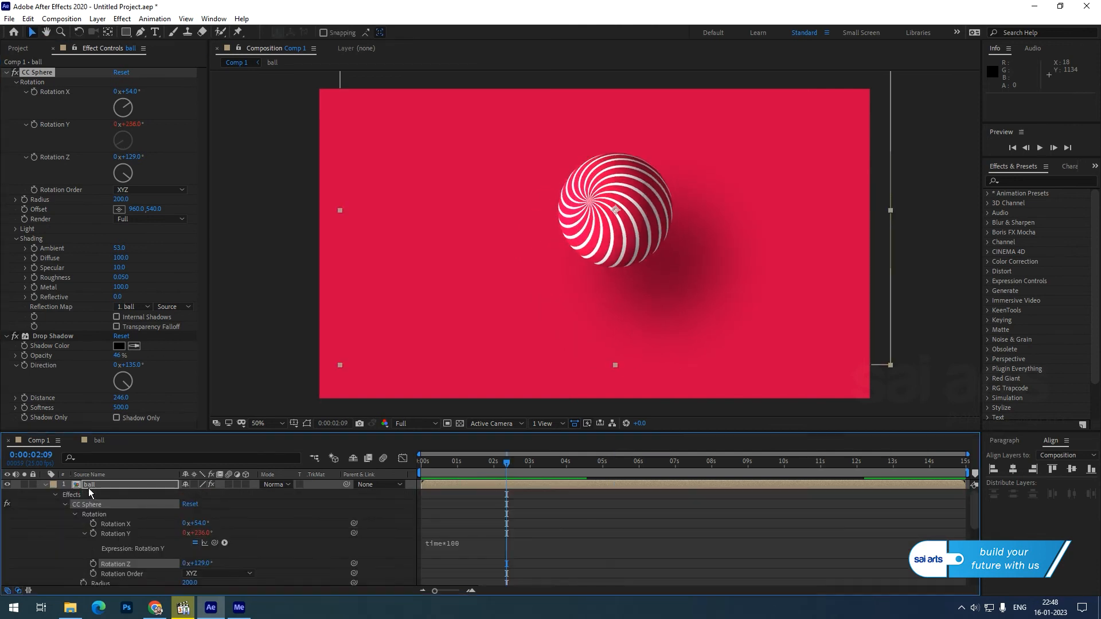
click(40, 487)
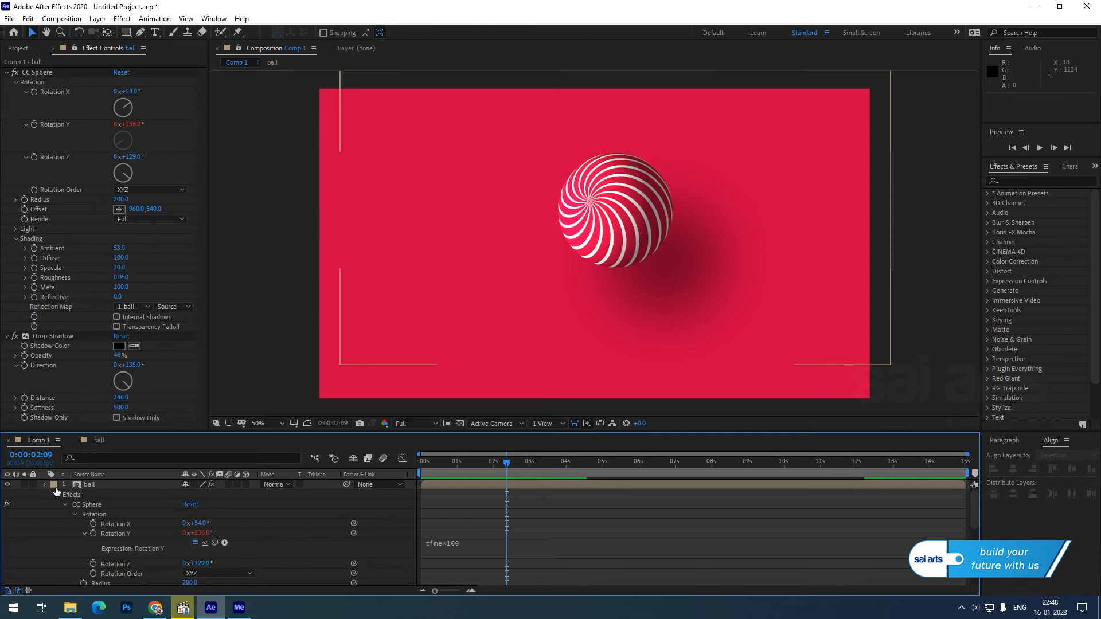
click(44, 485)
Duplicate the ball layer and move the copy down and left of the original, to about 494, 744.
click(92, 486)
key(ctrl+d)
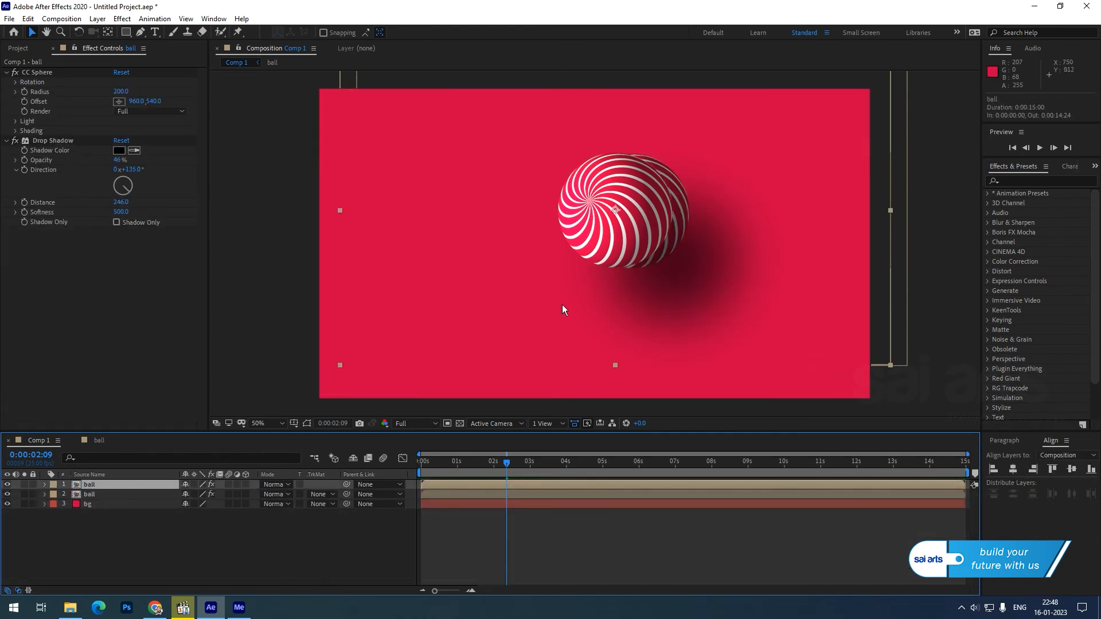
drag(607, 201, 467, 261)
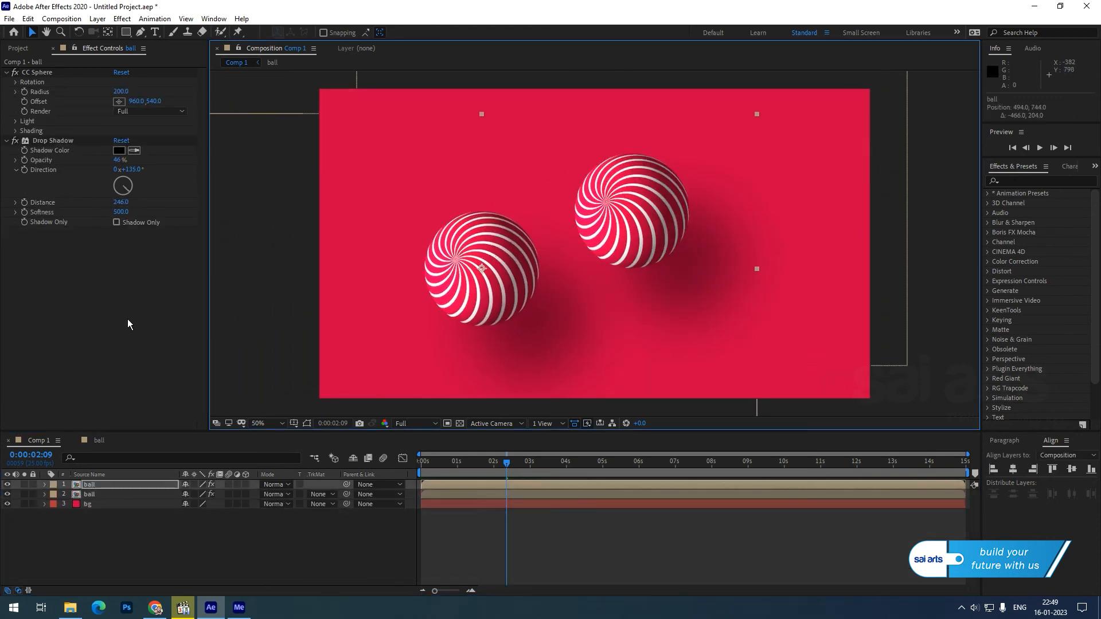
Apply the Tint effect to the copied ball and place it above CC Sphere in the effect order.
right_click(81, 297)
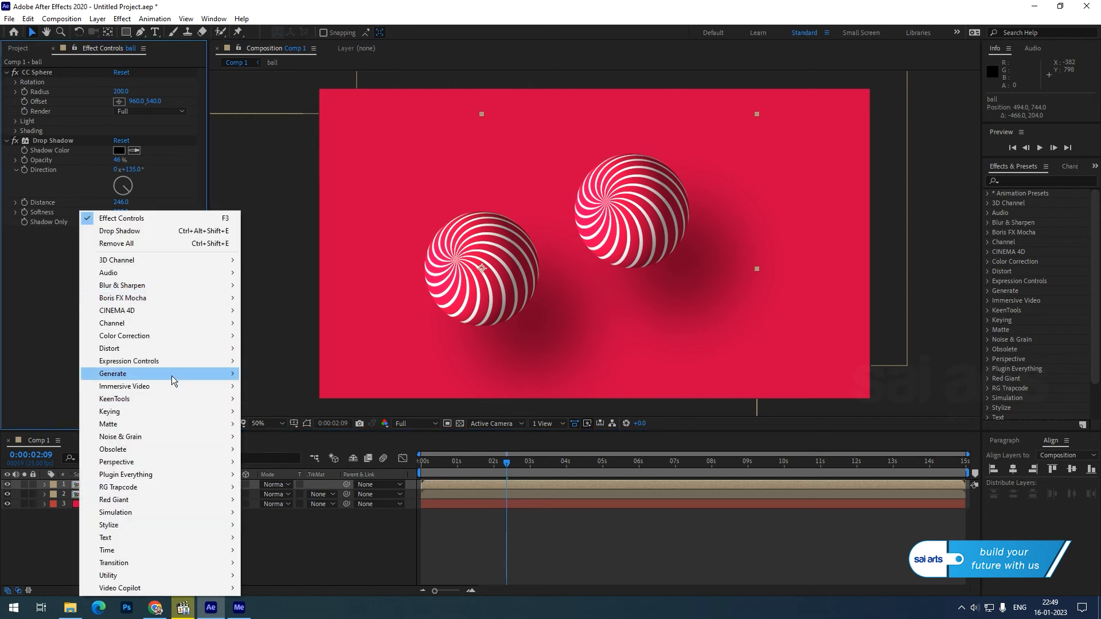
mouse_move(172, 337)
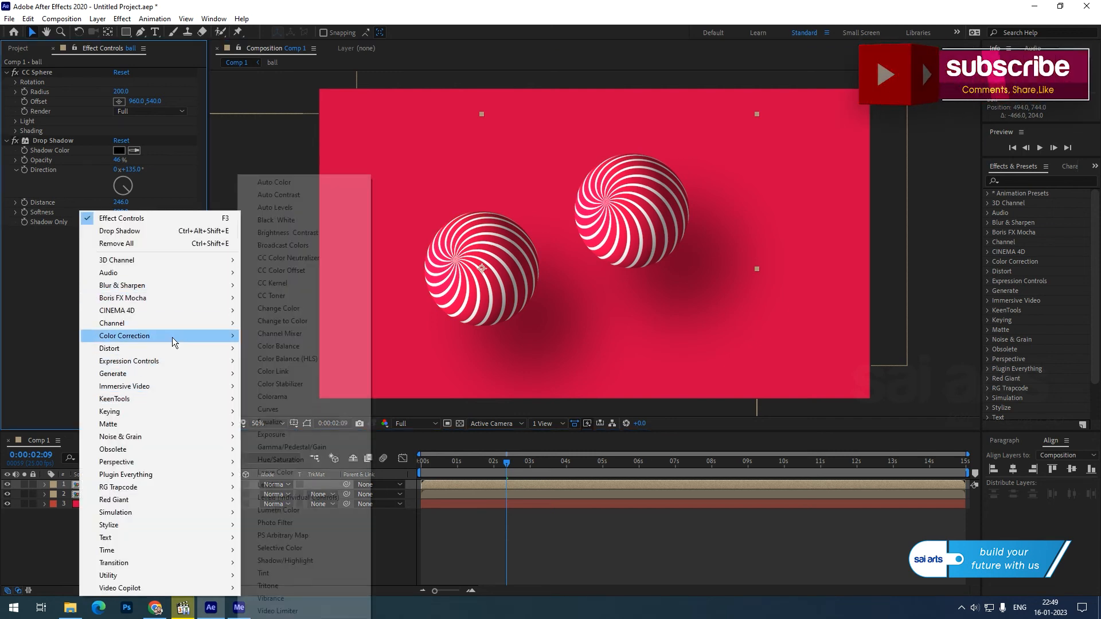
click(293, 574)
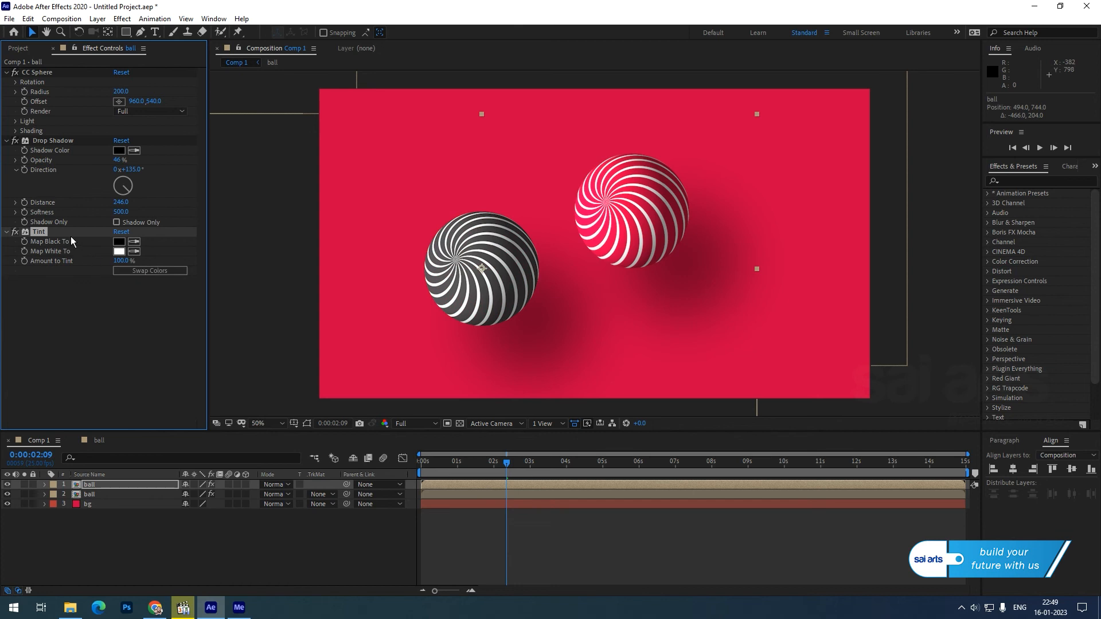
drag(49, 234, 39, 71)
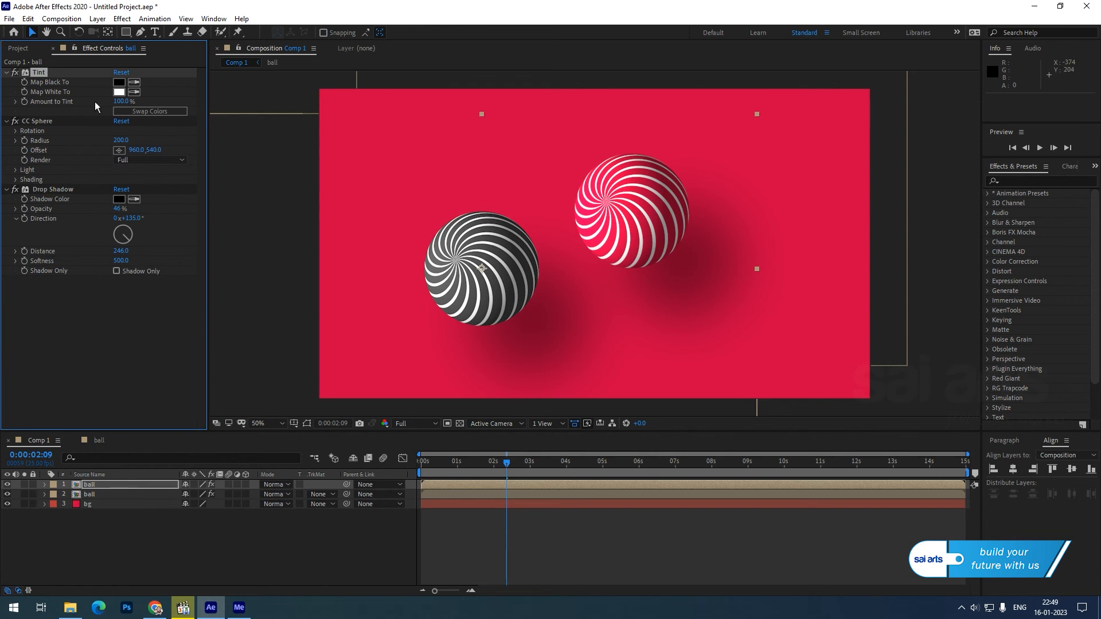
Set the Tint effect's Map Black To colour to blue 0029F6.
click(121, 84)
mouse_move(211, 254)
mouse_down()
mouse_move(212, 295)
mouse_move(214, 257)
mouse_up()
click(196, 209)
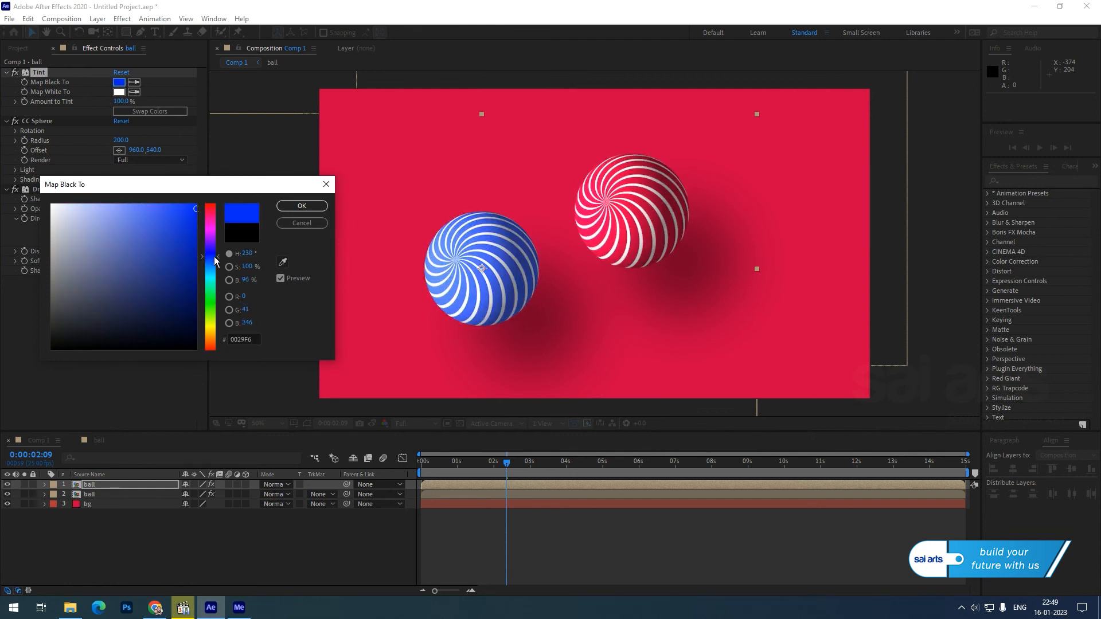
click(302, 205)
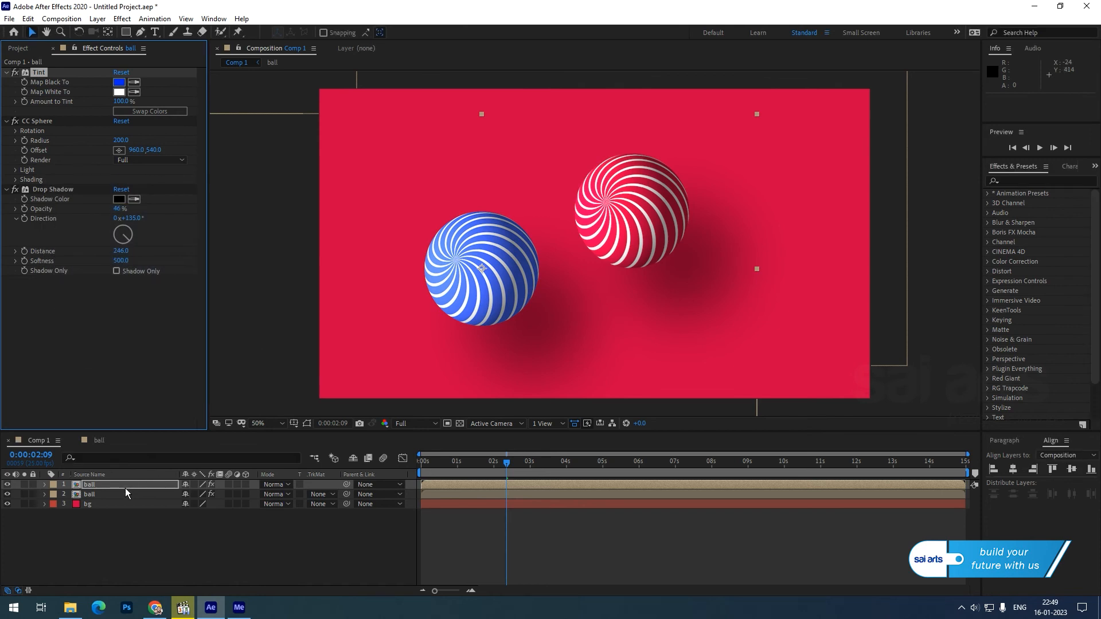
Scale the blue ball to 52% and move a duplicate of it to the upper right of the frame, about 1420, 432.
key(s)
drag(198, 495, 183, 509)
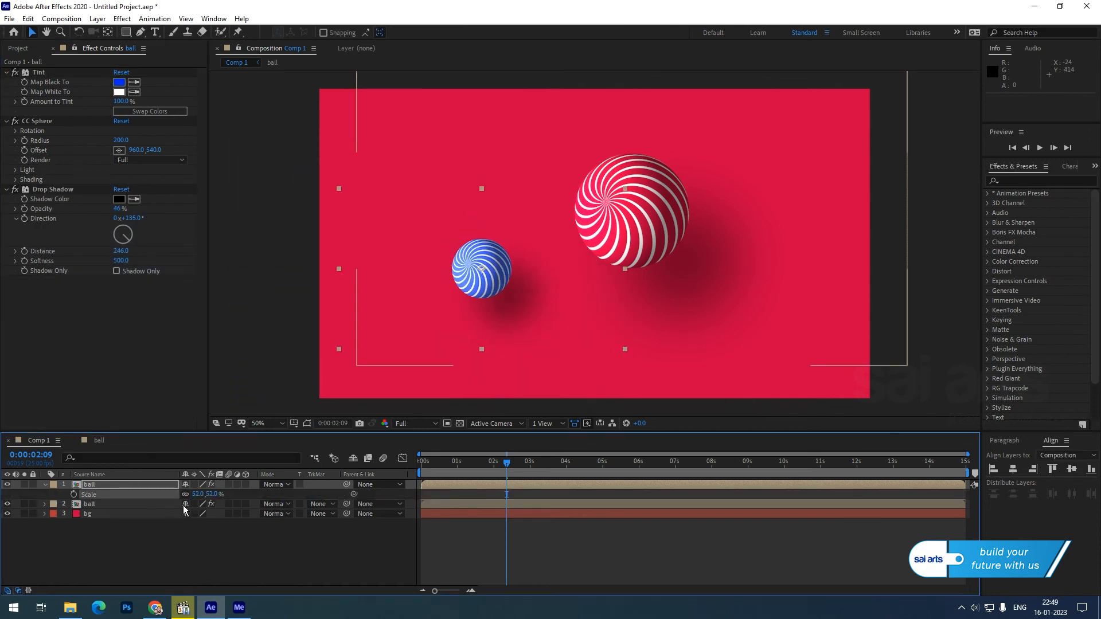
key(ctrl+d)
drag(483, 274, 756, 185)
Set the new small ball's Tint Map Black To colour to orange F64500.
click(119, 82)
drag(207, 312, 217, 343)
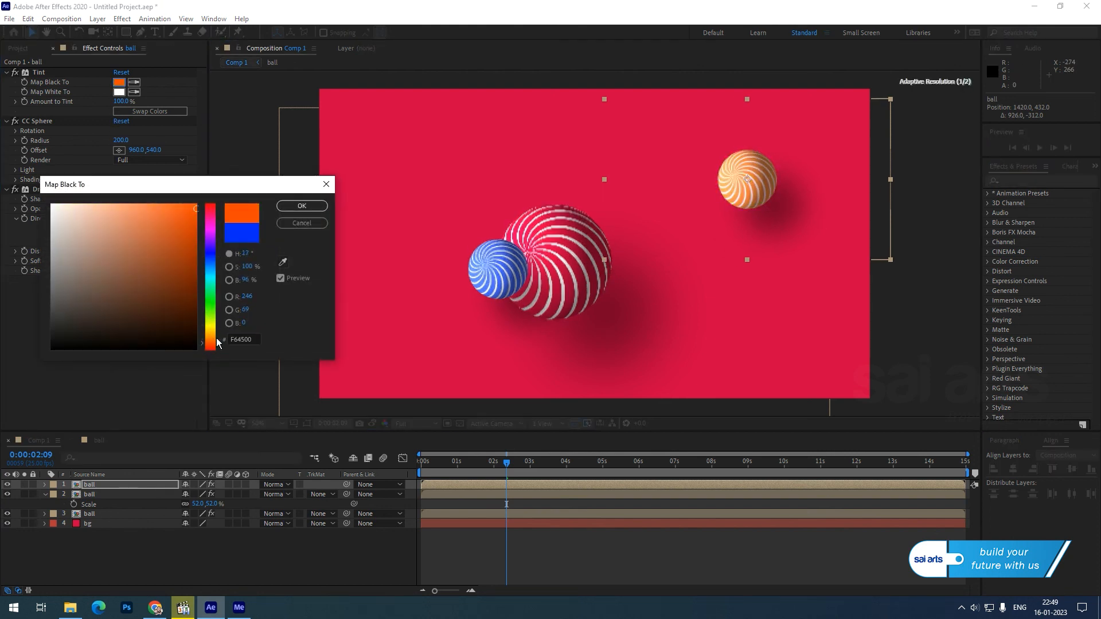
click(303, 206)
Try duplicating the orange ball's Tint effect and moving the ball lower, undoing the move.
key(ctrl+d)
drag(740, 178, 669, 339)
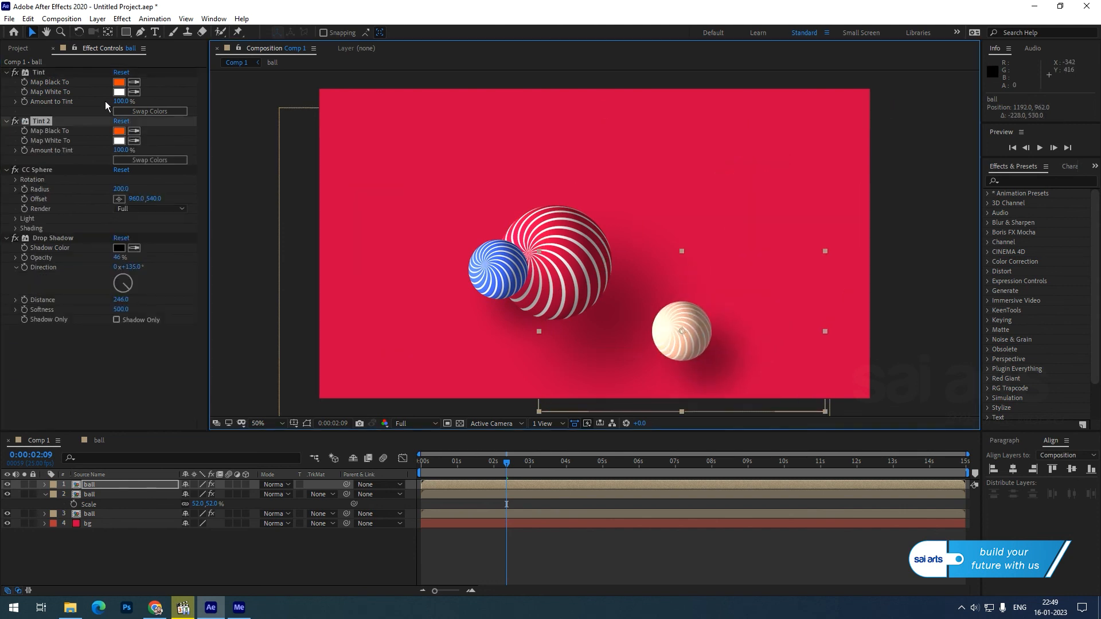
key(ctrl+z)
Duplicate the upper small ball's layer and move the copy to the lower right of the frame, about 1366, 948.
click(88, 486)
key(ctrl+d)
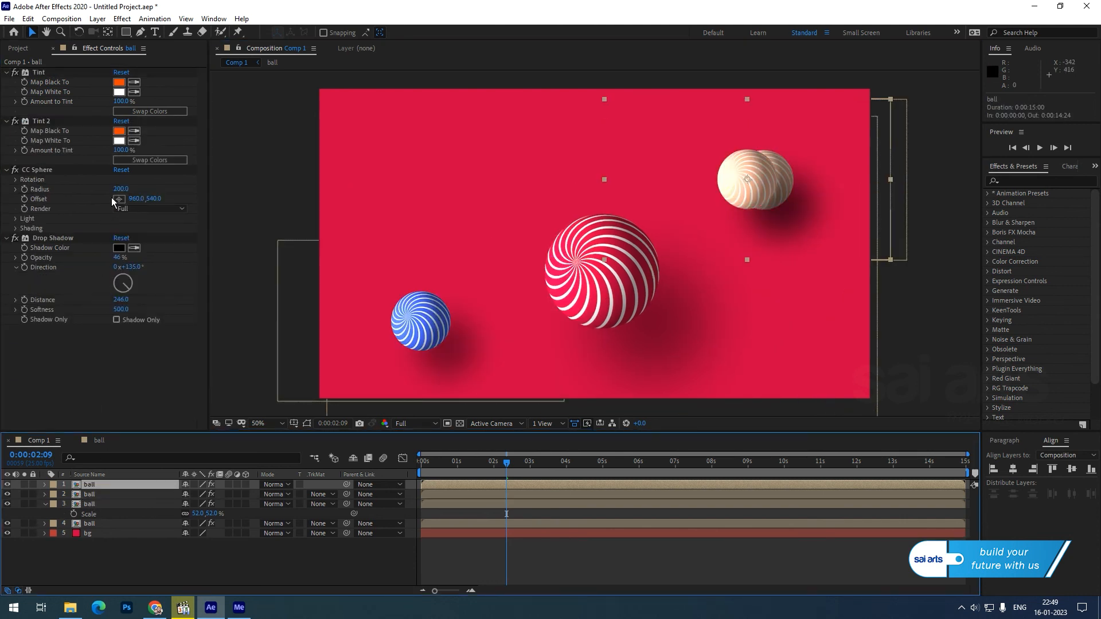
drag(741, 193, 726, 340)
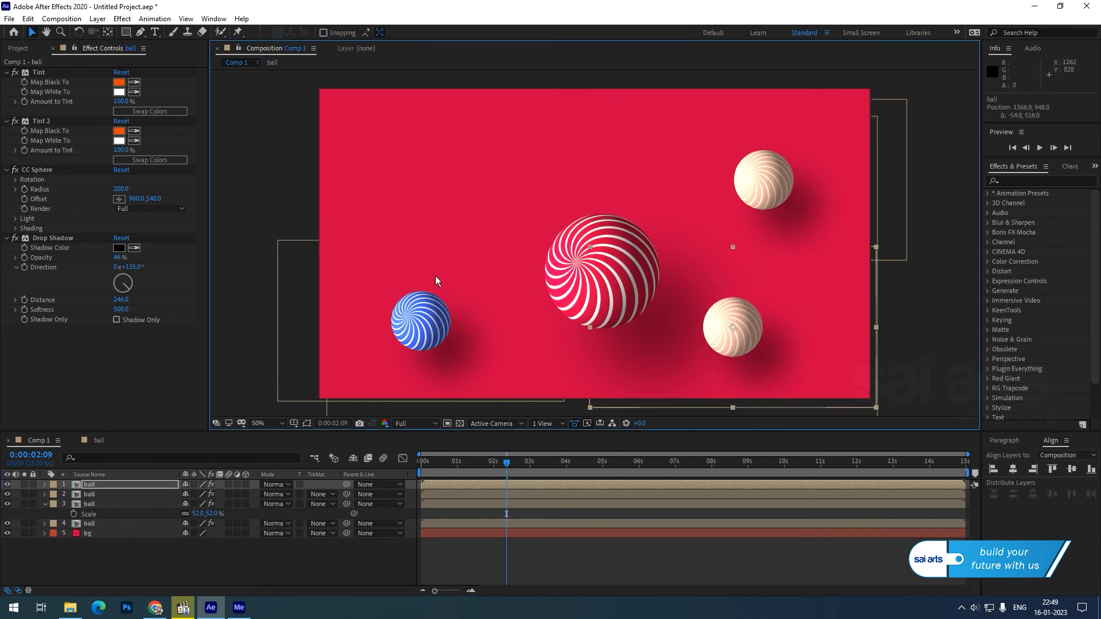
Delete the first Tint effect from the lower right ball and set the remaining Tint's Map Black To colour to dark green 1C5500.
click(46, 72)
key(Delete)
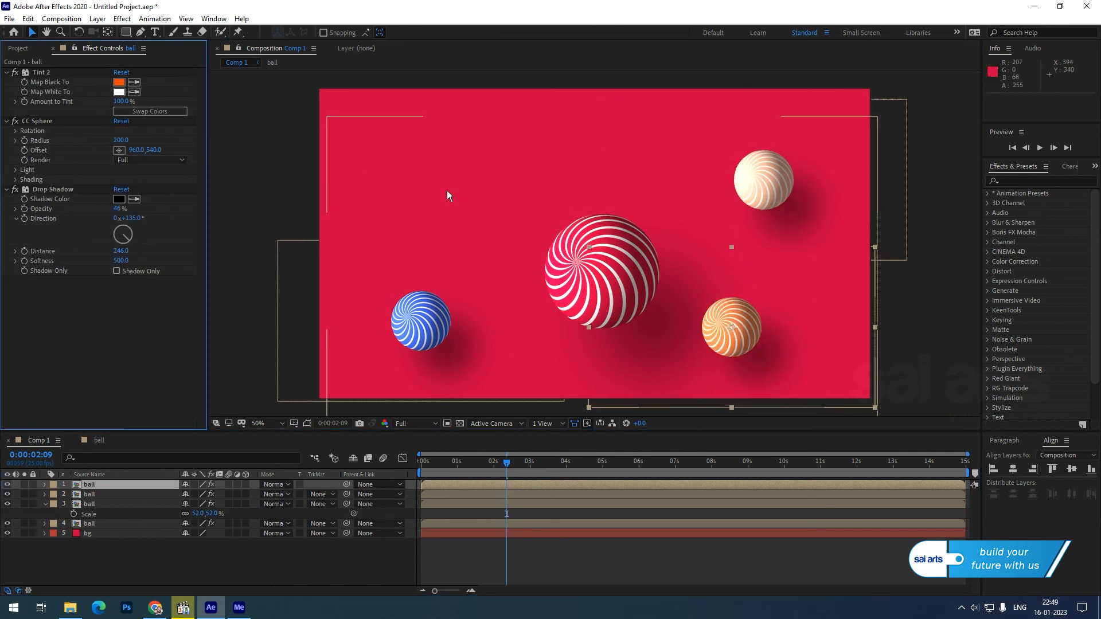
click(116, 84)
mouse_move(207, 269)
mouse_down()
mouse_move(208, 223)
mouse_move(214, 310)
mouse_up()
click(196, 301)
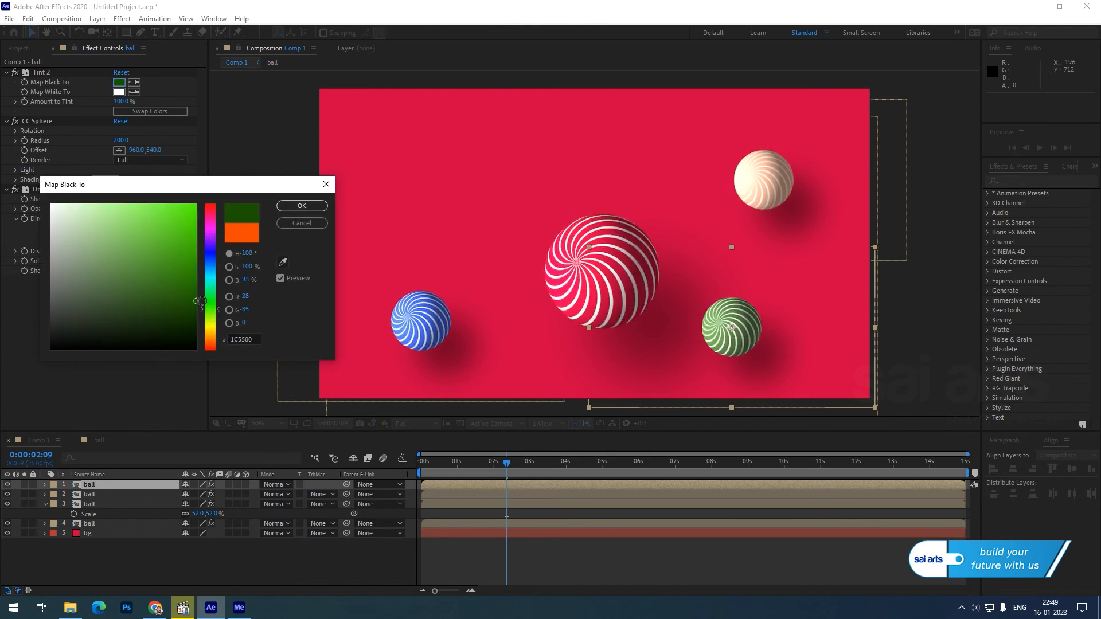
click(294, 206)
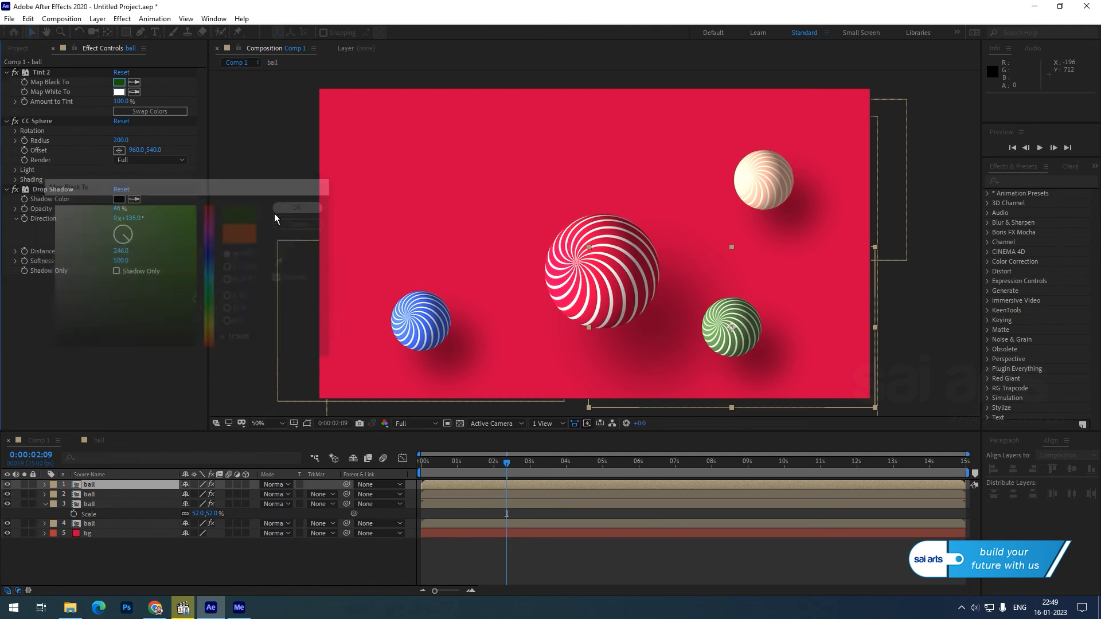
Preview the balls' motion briefly and set the green ball's CC Sphere X rotation to 96°.
key(space)
key(space)
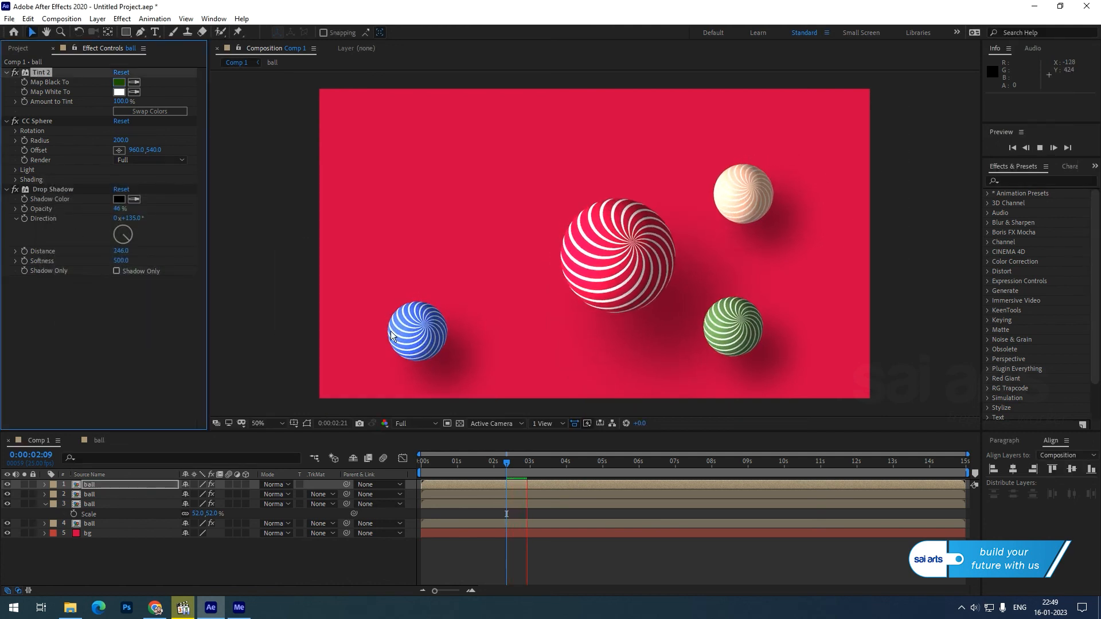
click(15, 131)
drag(132, 140, 154, 140)
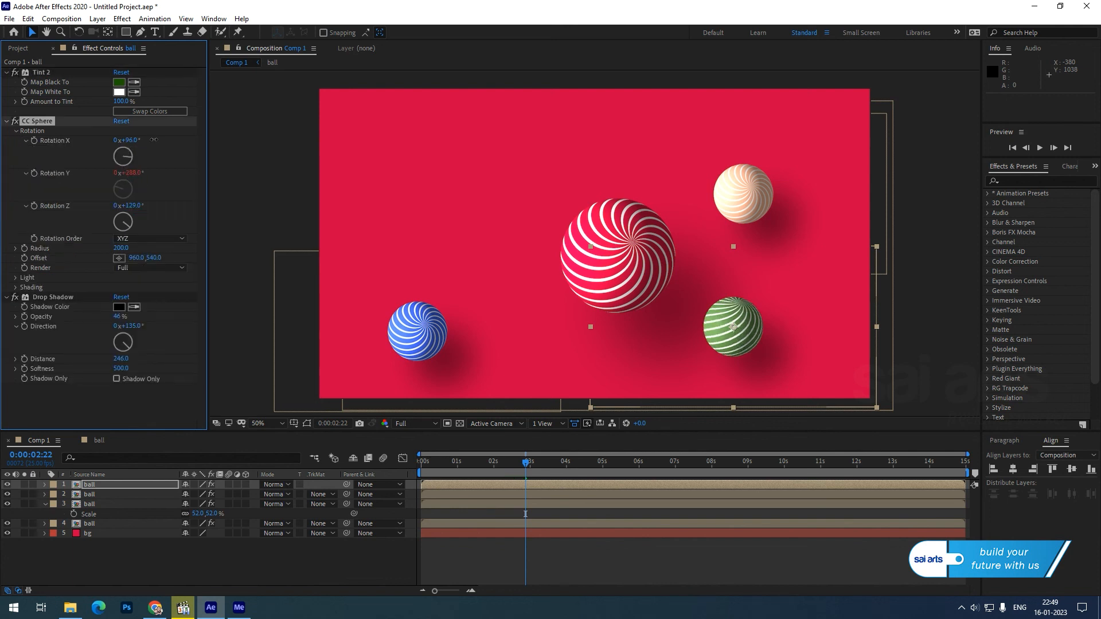
Set the upper right ball's CC Sphere Z rotation to 222° and X rotation to 124°.
click(91, 494)
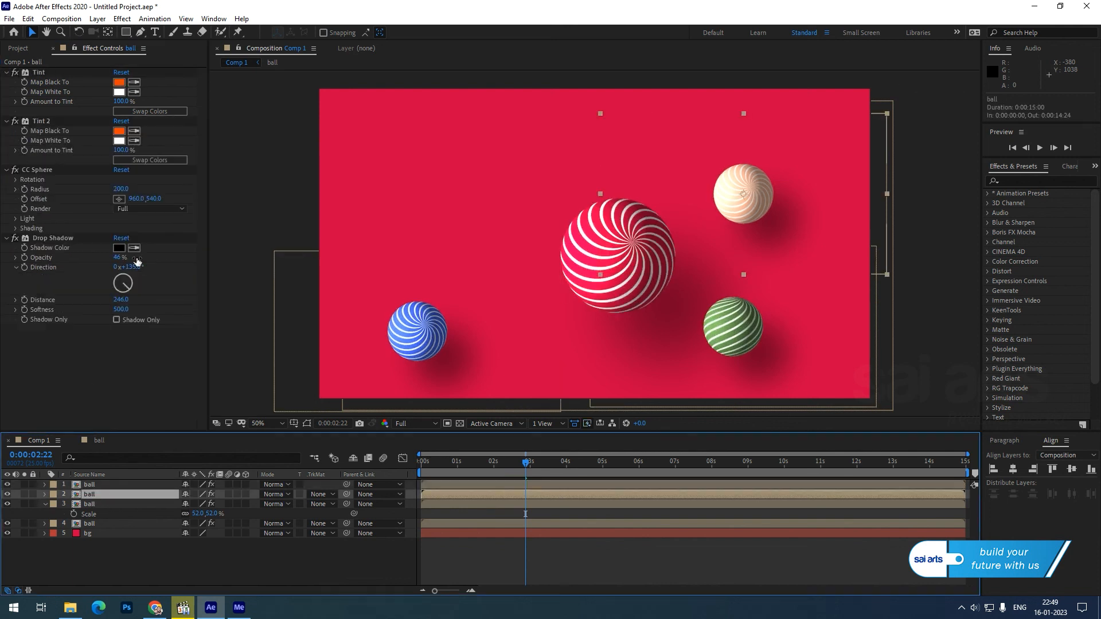
click(15, 179)
drag(130, 266, 187, 257)
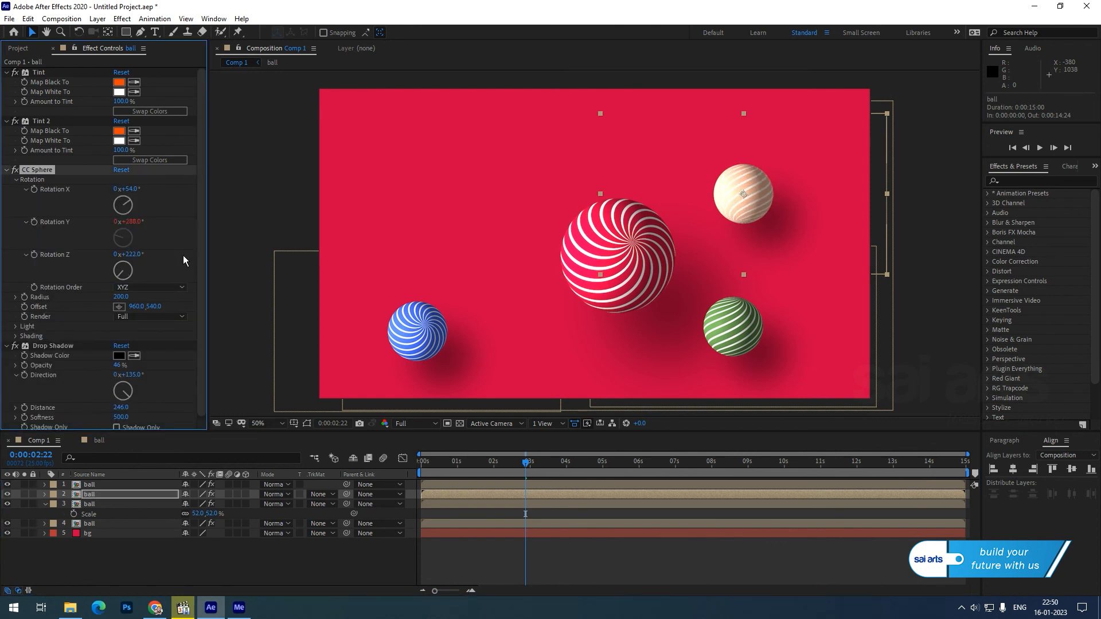
drag(132, 189, 174, 192)
Delete the first of the upper right ball's two Tint effects and preview the animation.
click(37, 73)
key(Delete)
key(space)
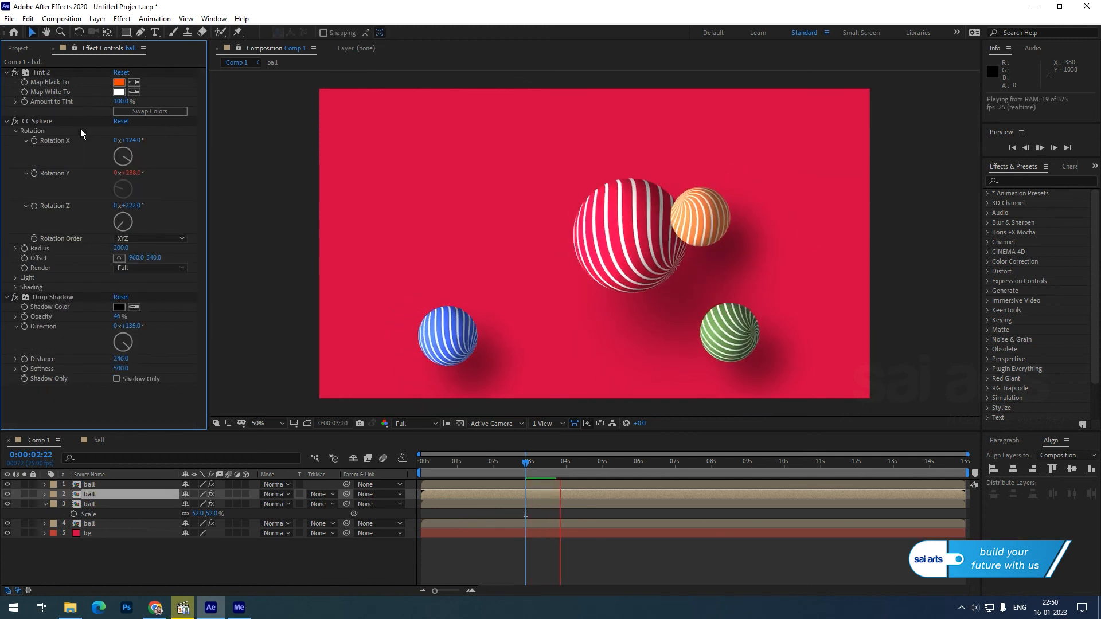